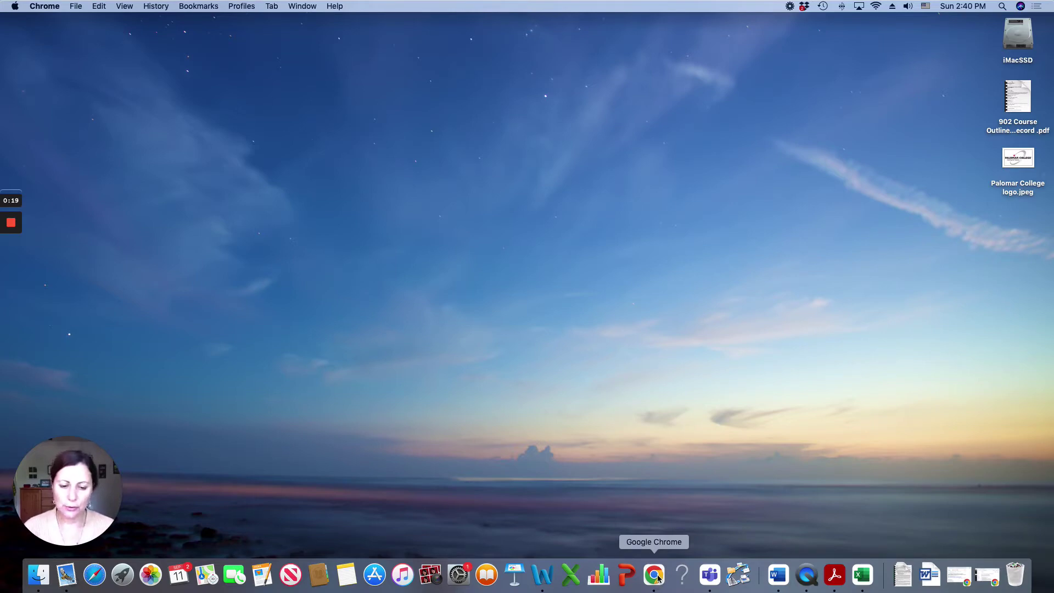
Step: Open a new tab in a widened Chrome window and search Google for 'palomar college'
left_click(658, 579)
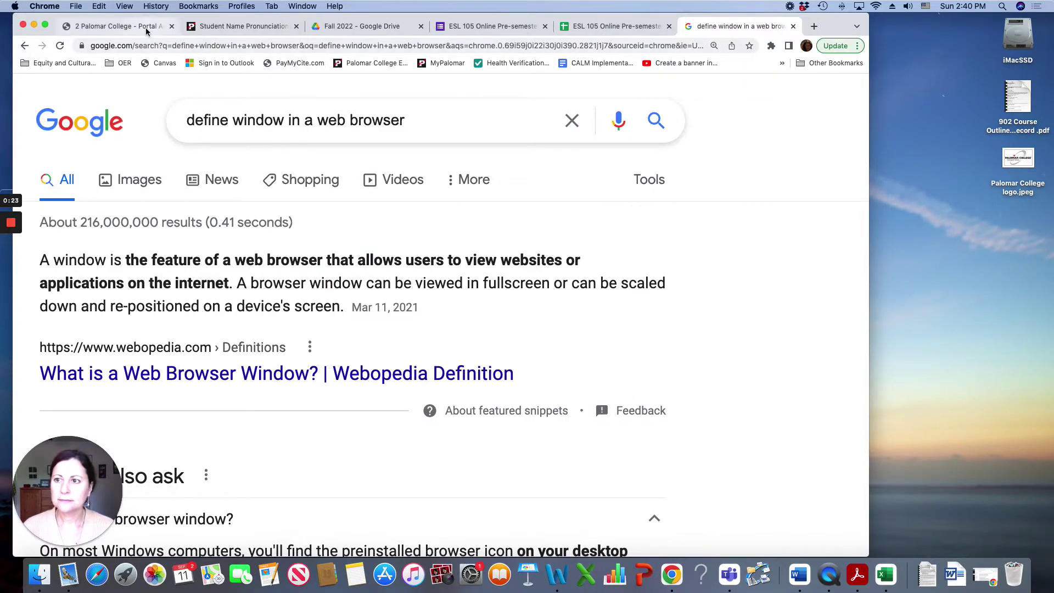
left_click(814, 27)
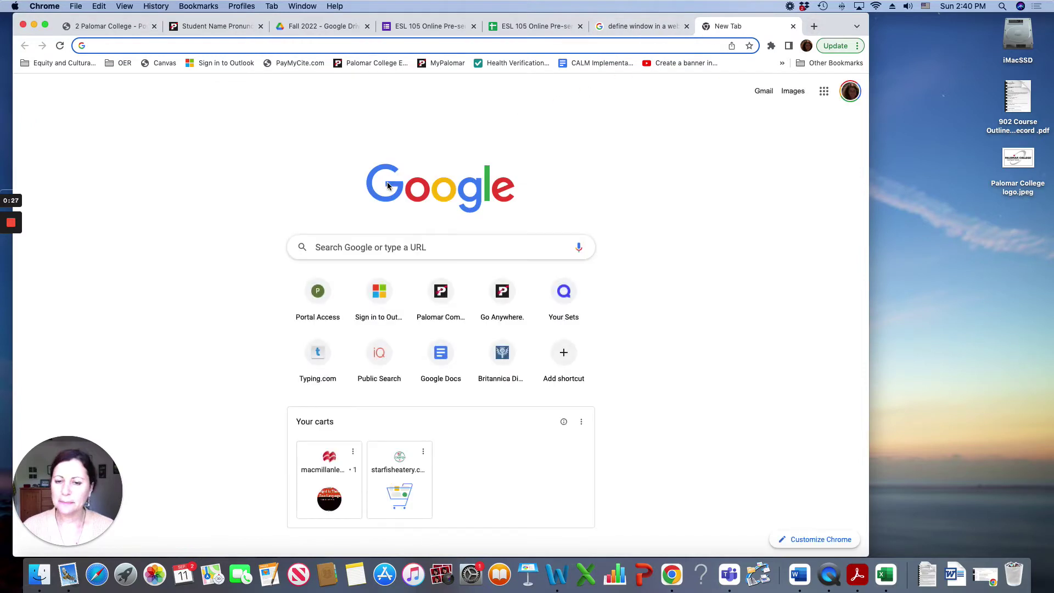
left_click_drag(869, 269, 1047, 279)
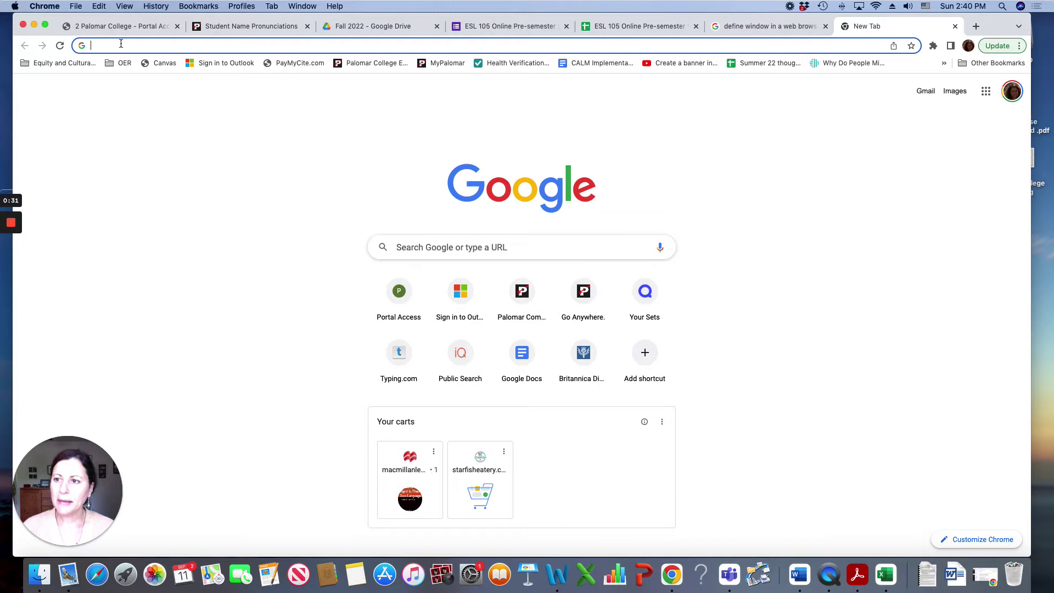
type("palomar college")
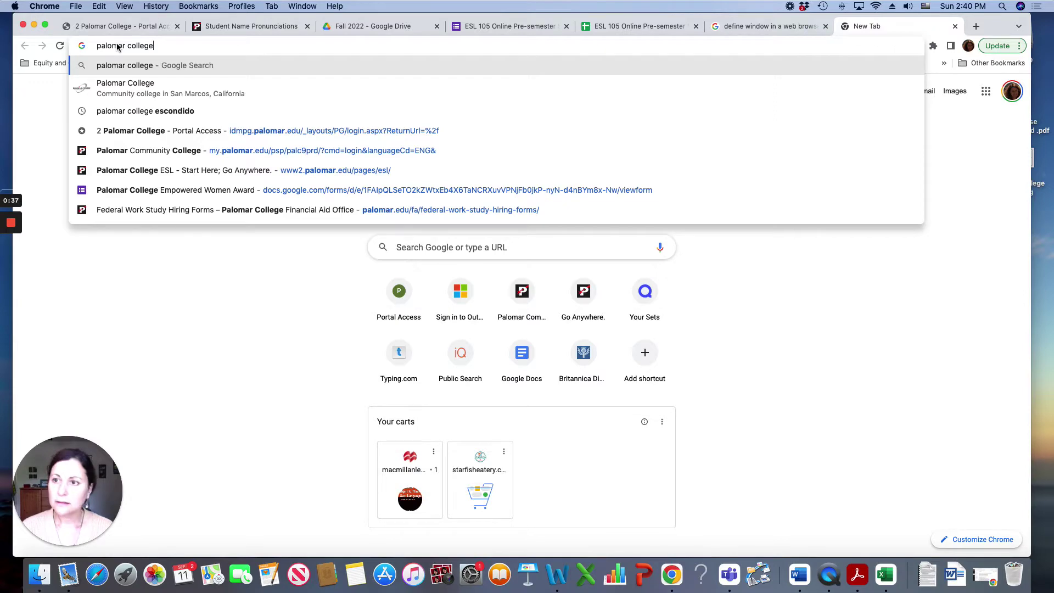
key("Return")
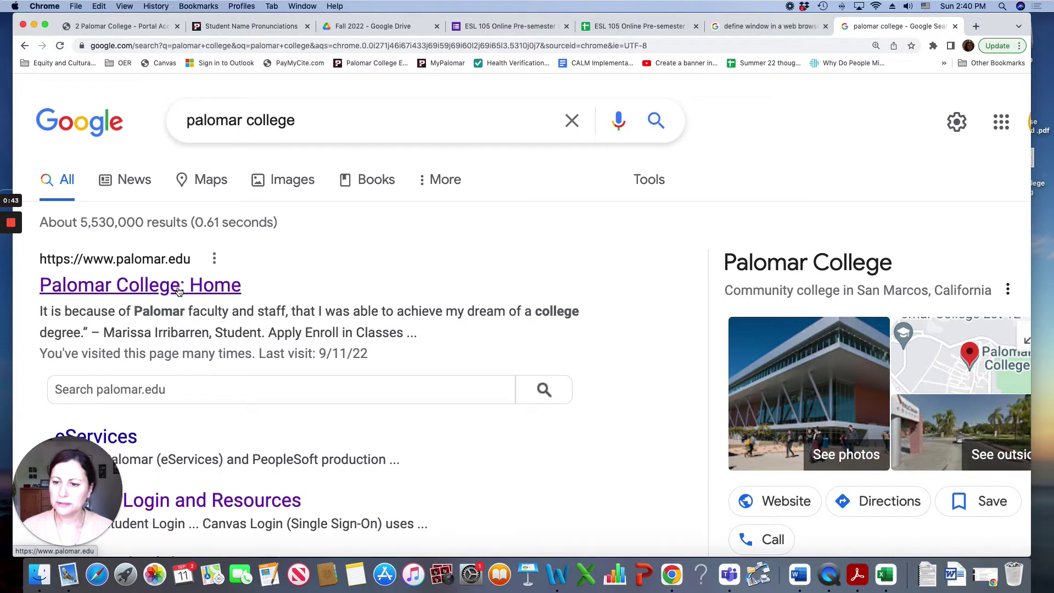
Step: Open the 'Palomar College: Home' result and scroll down the palomar.edu page to its footer
left_click(178, 290)
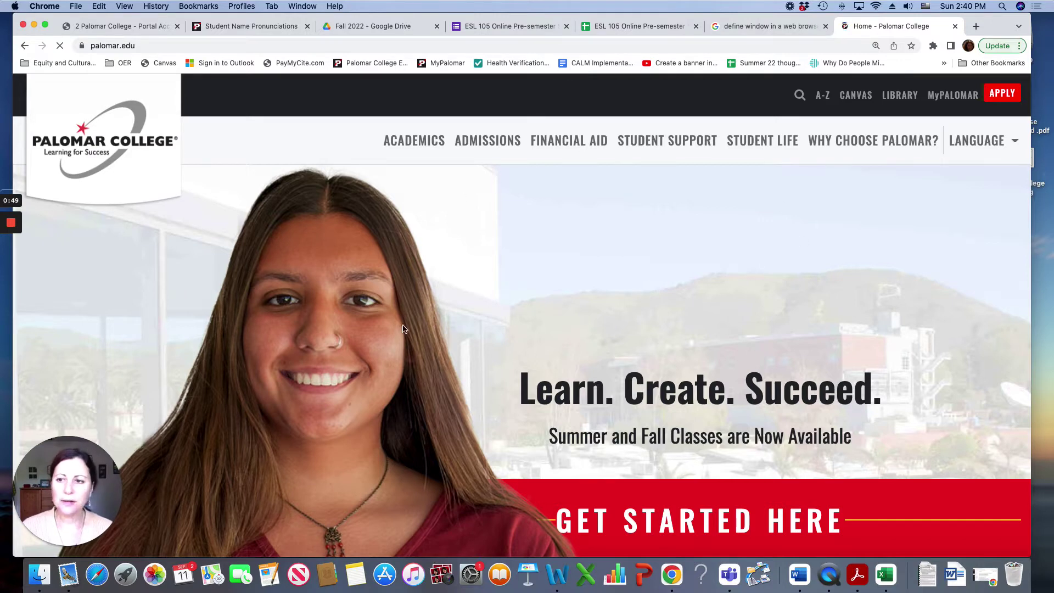
scroll(404, 328, "down", 3)
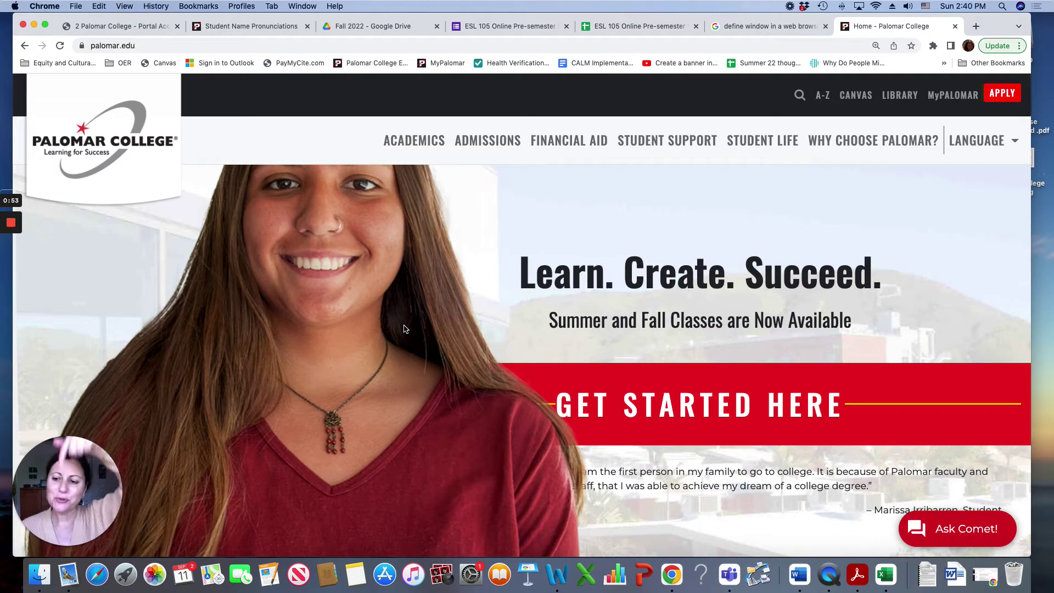
scroll(404, 328, "down", 10)
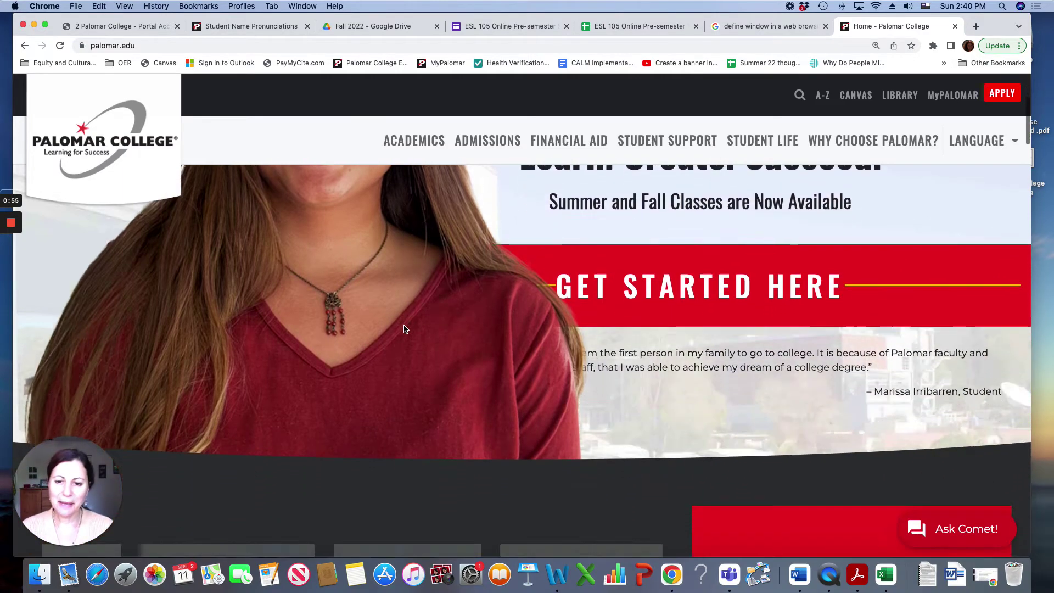
scroll(405, 330, "down", 12)
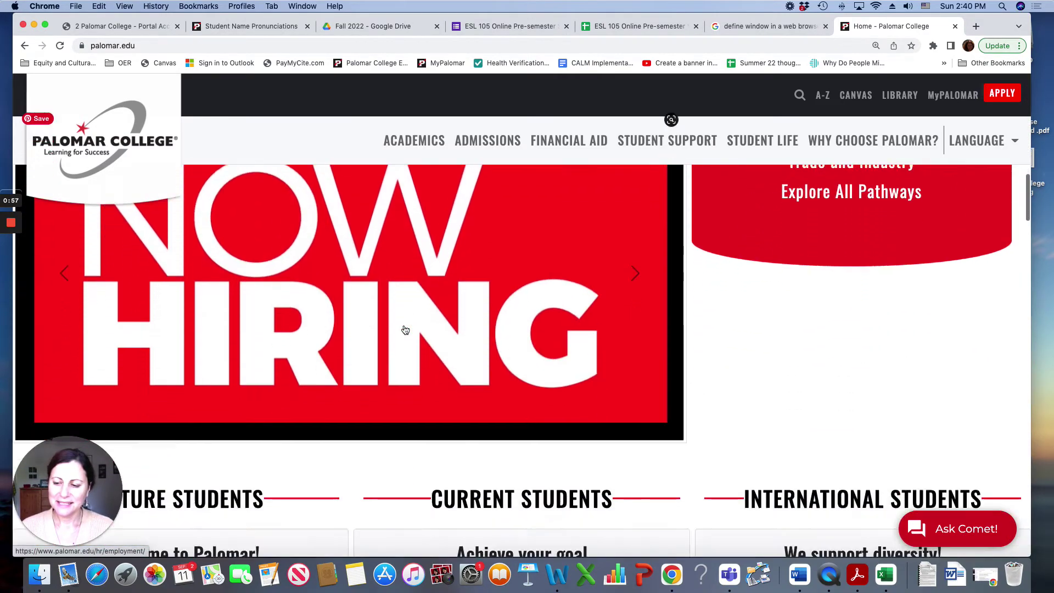
scroll(404, 328, "down", 12)
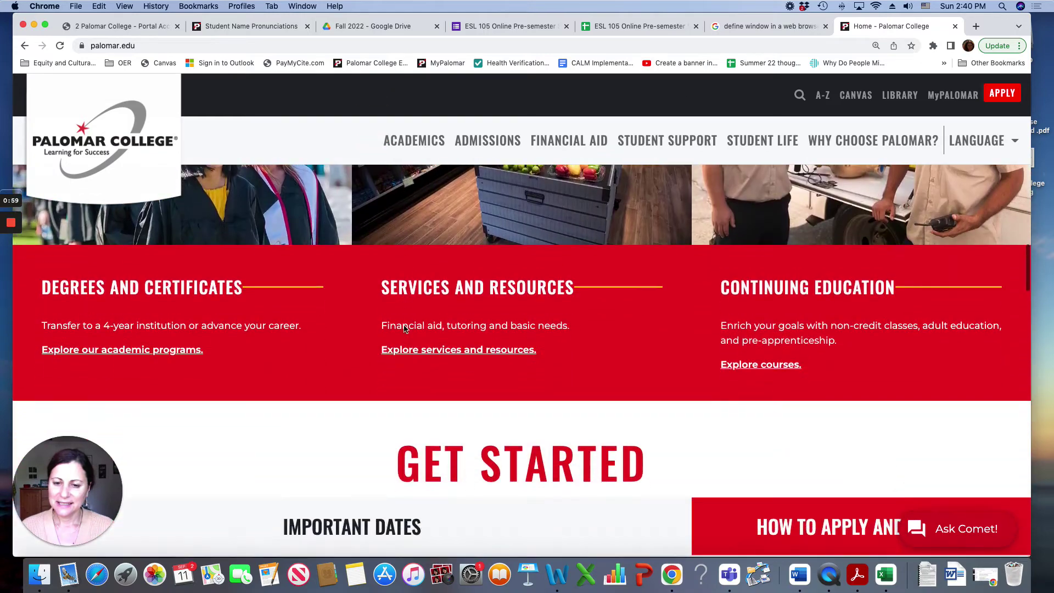
scroll(404, 328, "down", 12)
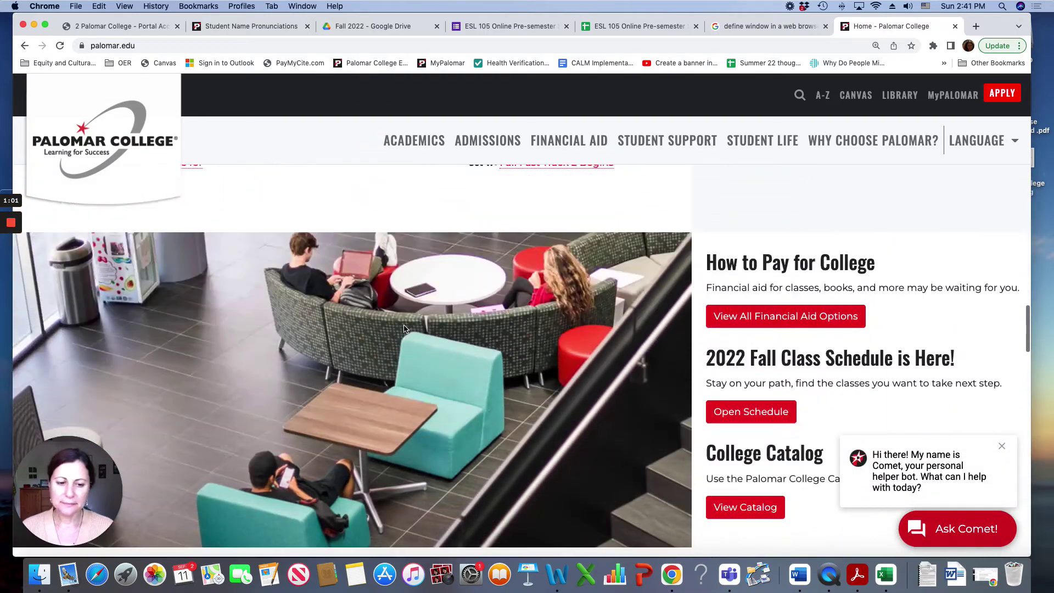
scroll(404, 328, "down", 12)
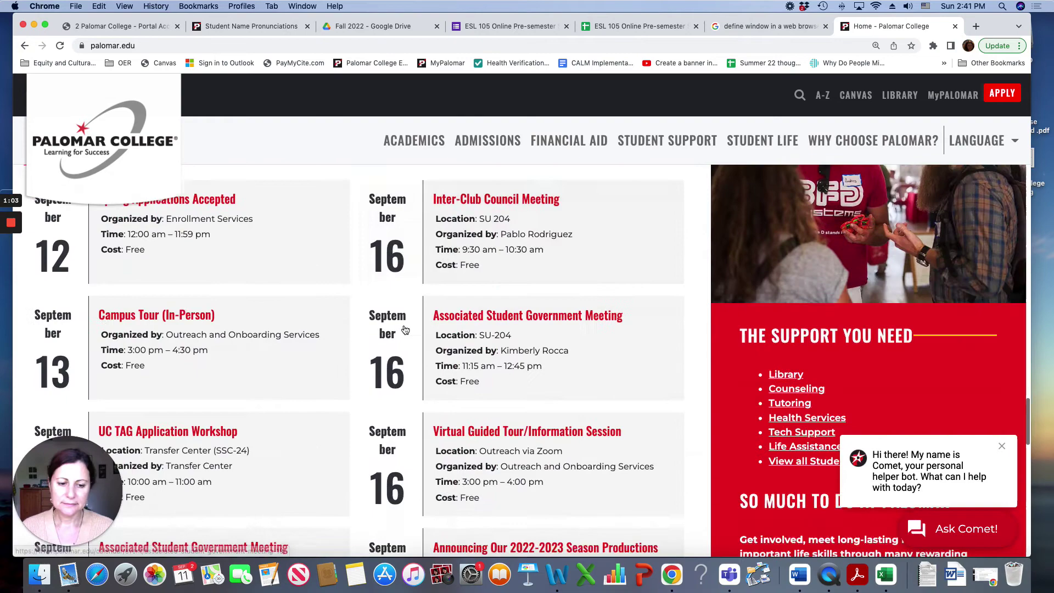
scroll(404, 328, "down", 12)
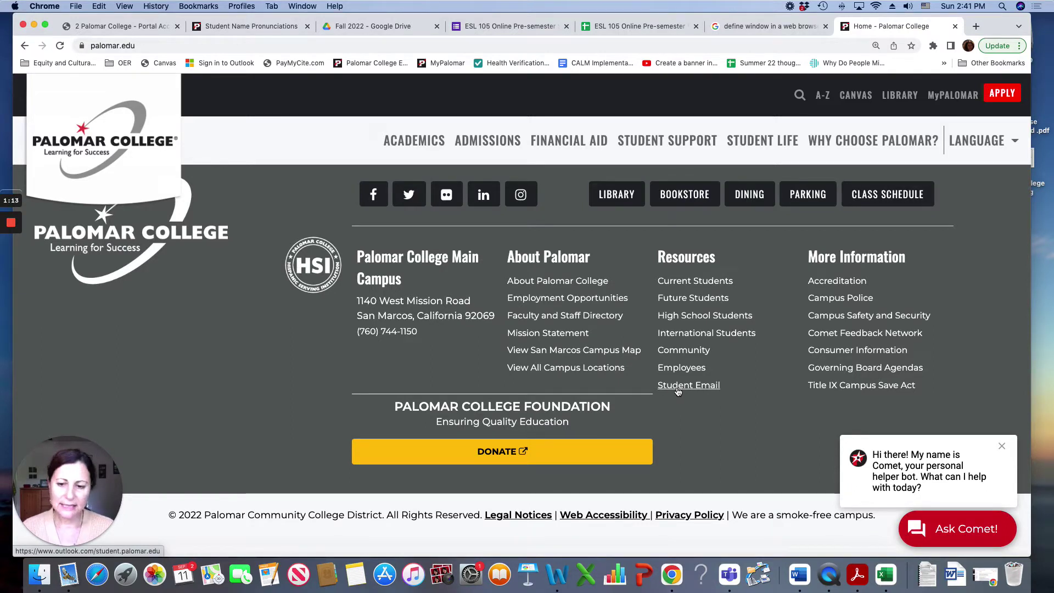
Step: Start the student email sign-in with a different account, entering and correcting the student e-mail address
left_click(677, 386)
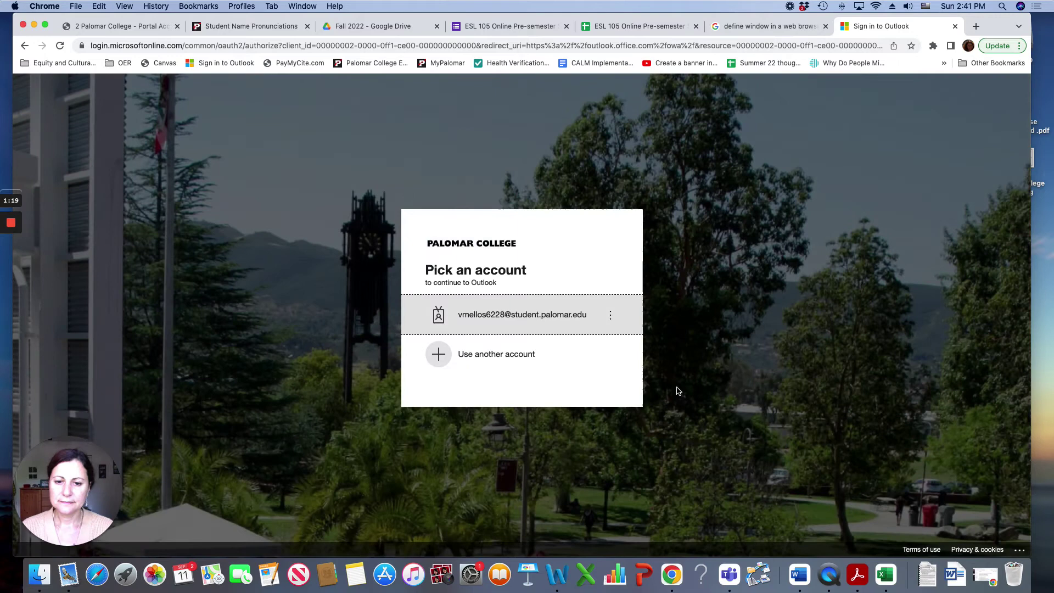
left_click(487, 360)
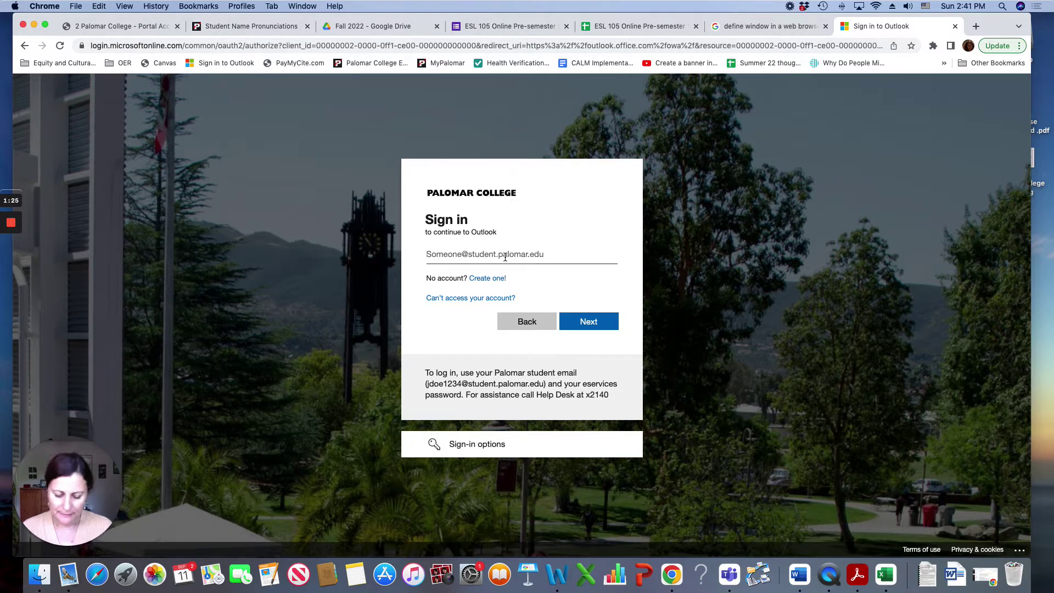
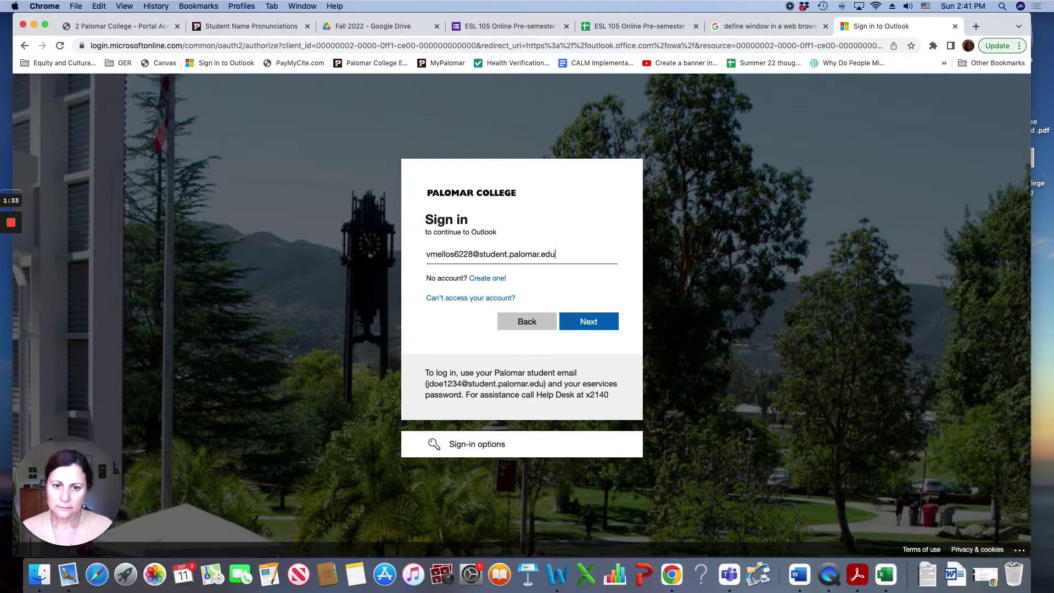
left_click(480, 255)
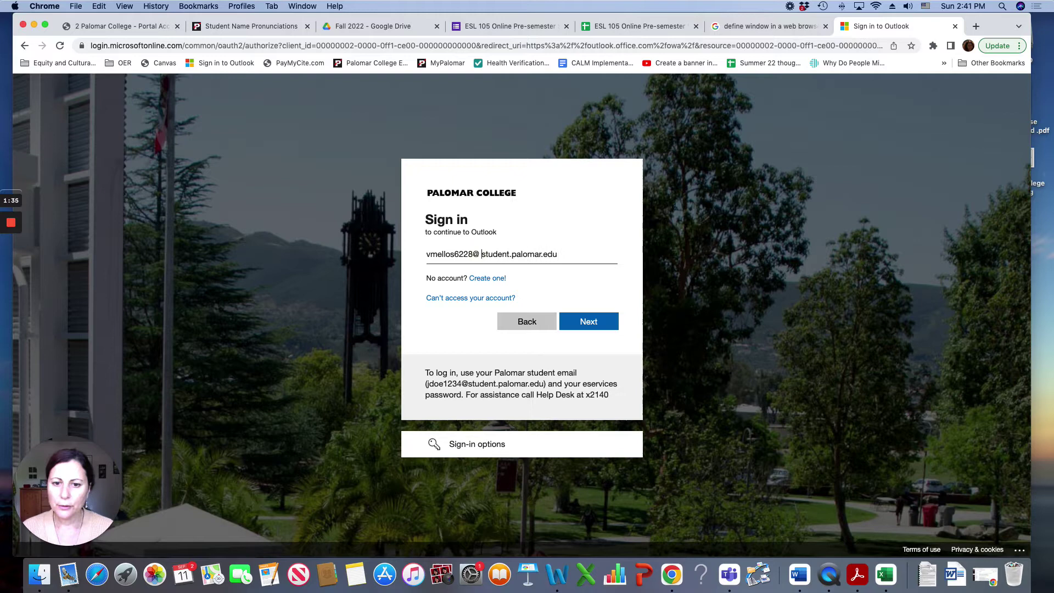
key("BackSpace")
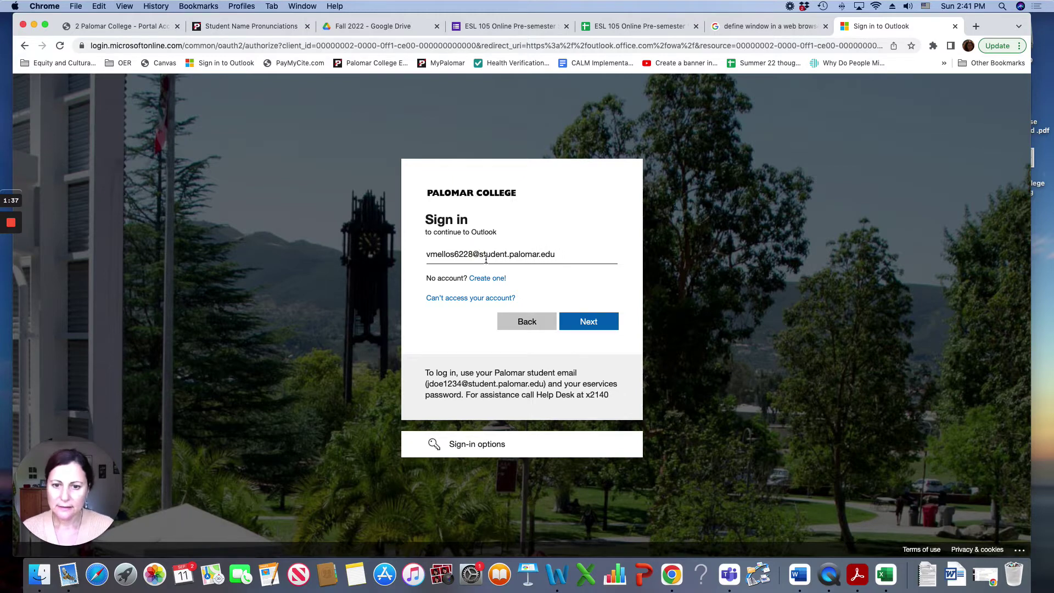
key("BackSpace")
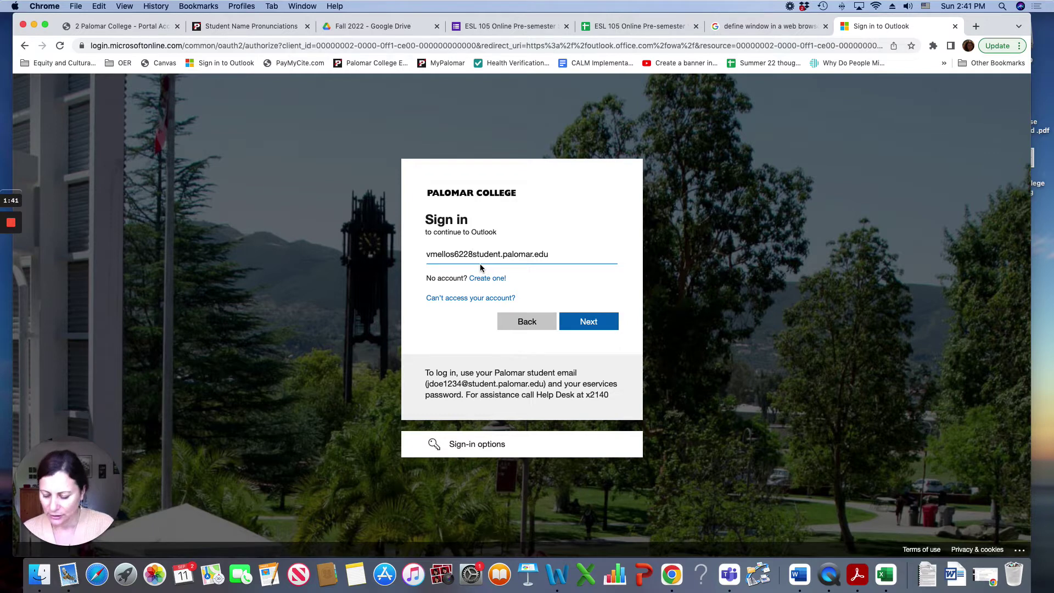
type("@")
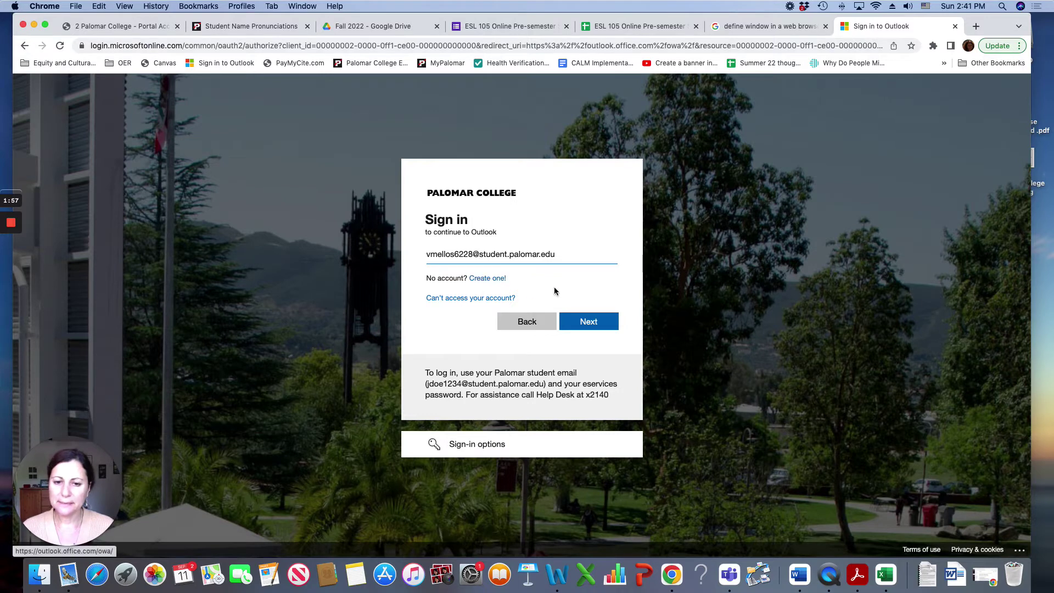
left_click(578, 323)
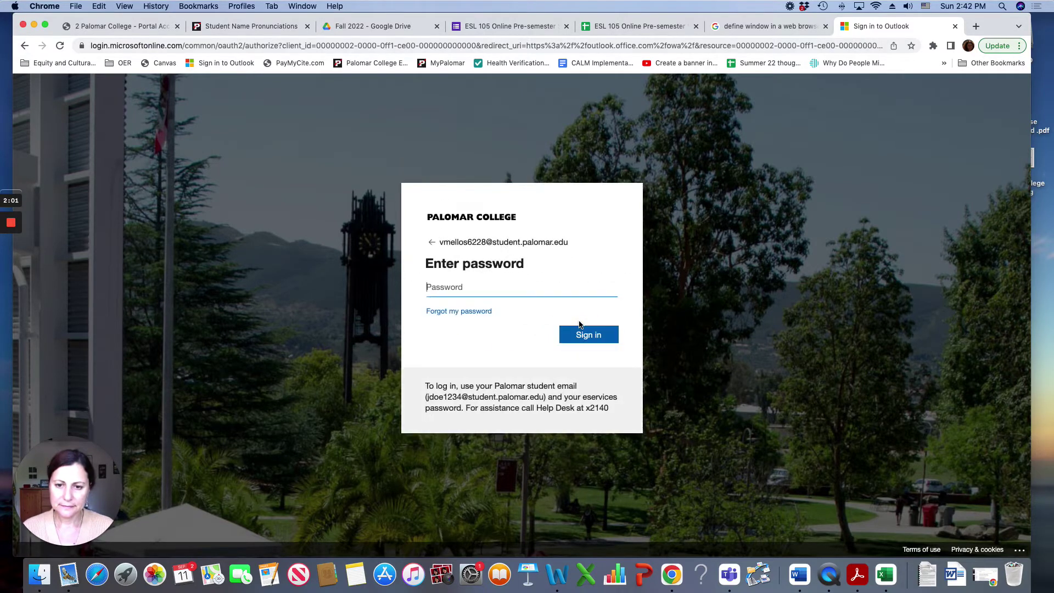
Step: Enter the student account password and finish signing in to Outlook
type("•••••••")
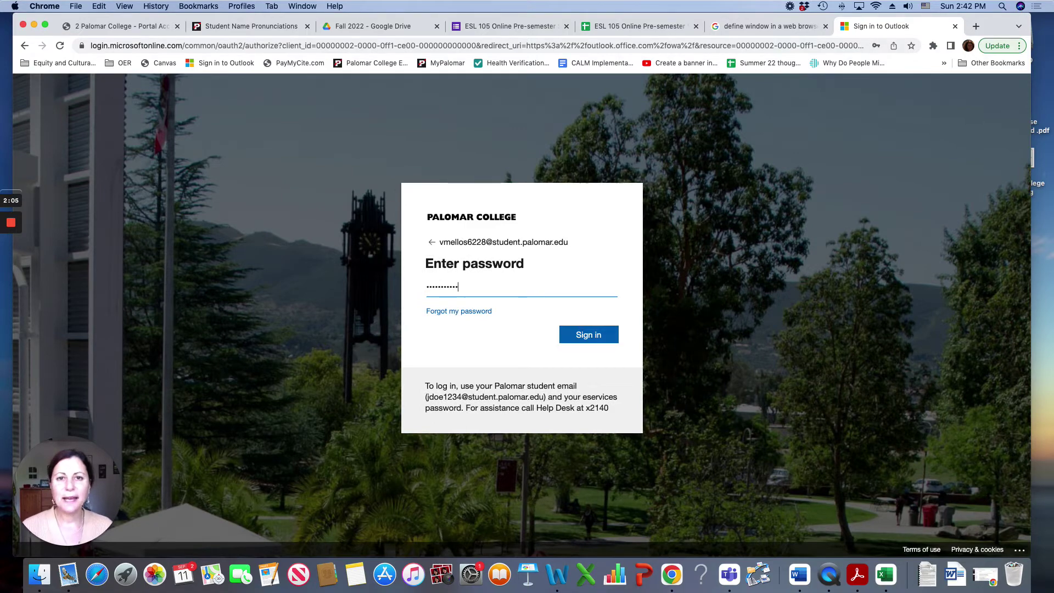
key("Return")
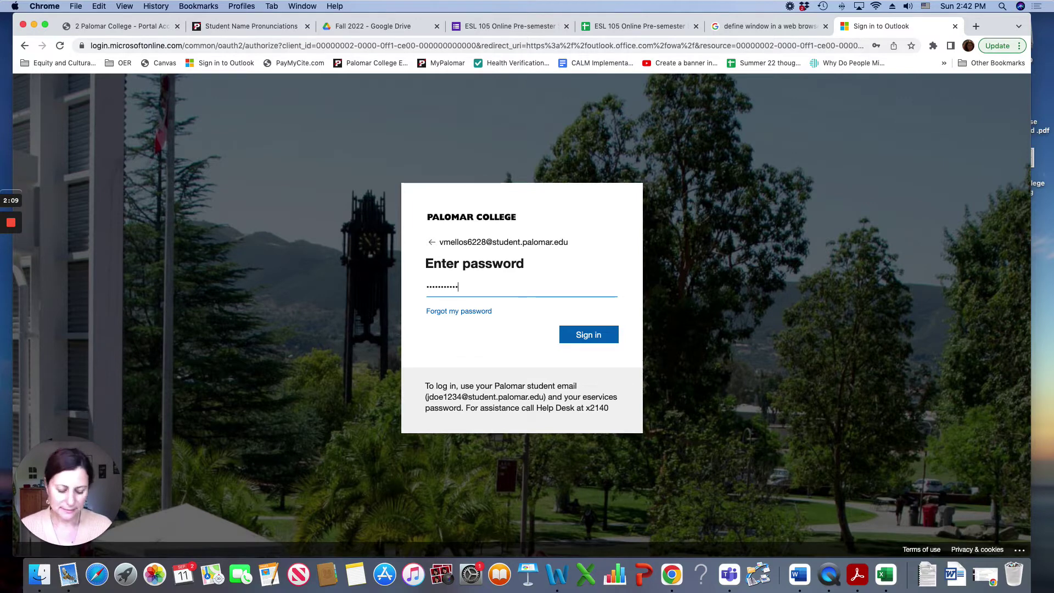
left_click(598, 336)
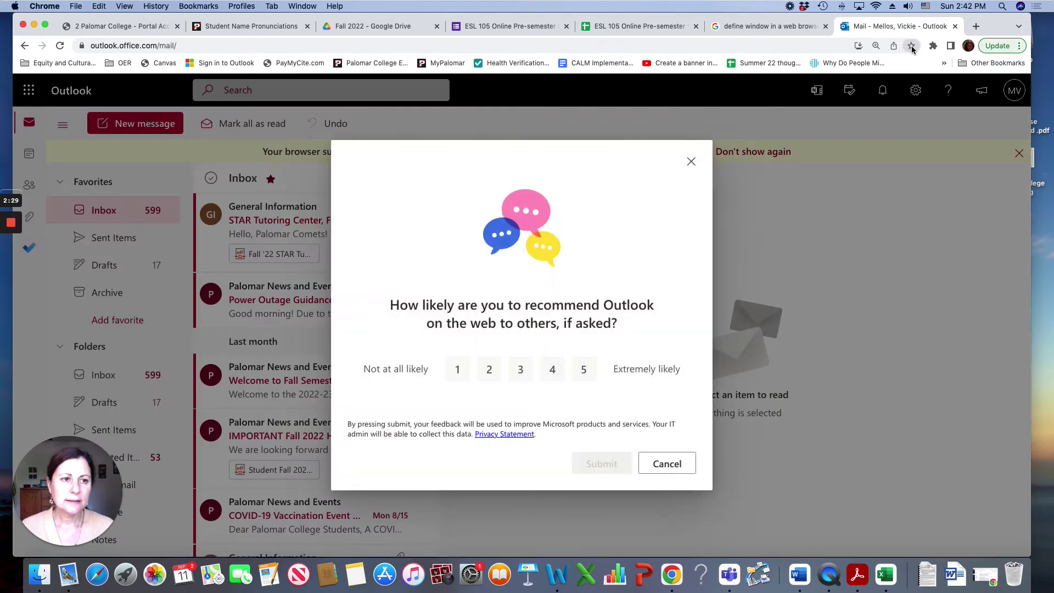
Step: Close the Outlook feedback survey and bookmark the mail page on the bookmarks bar
left_click(691, 163)
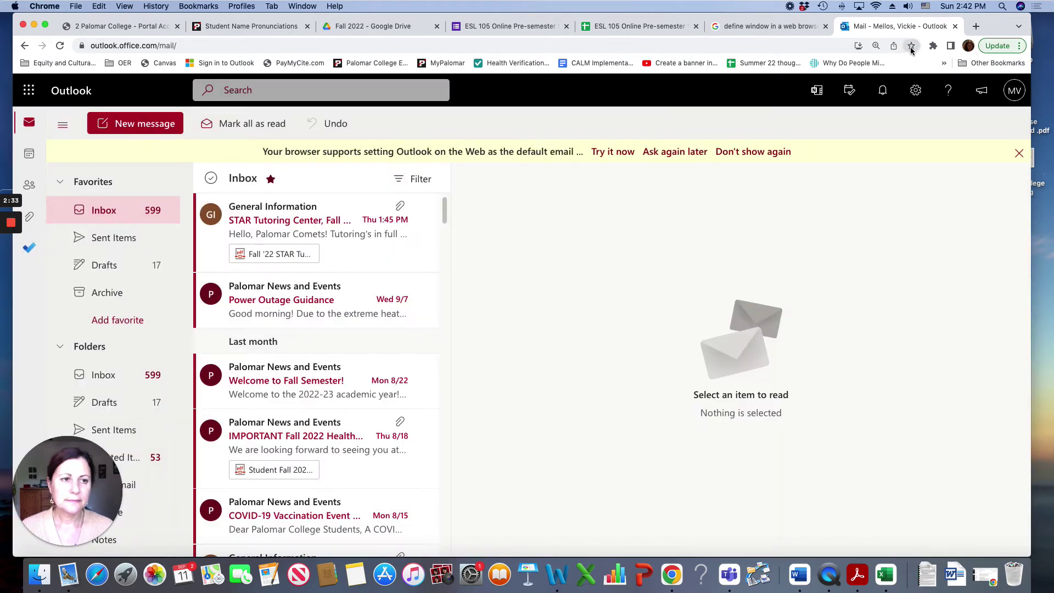
left_click(910, 46)
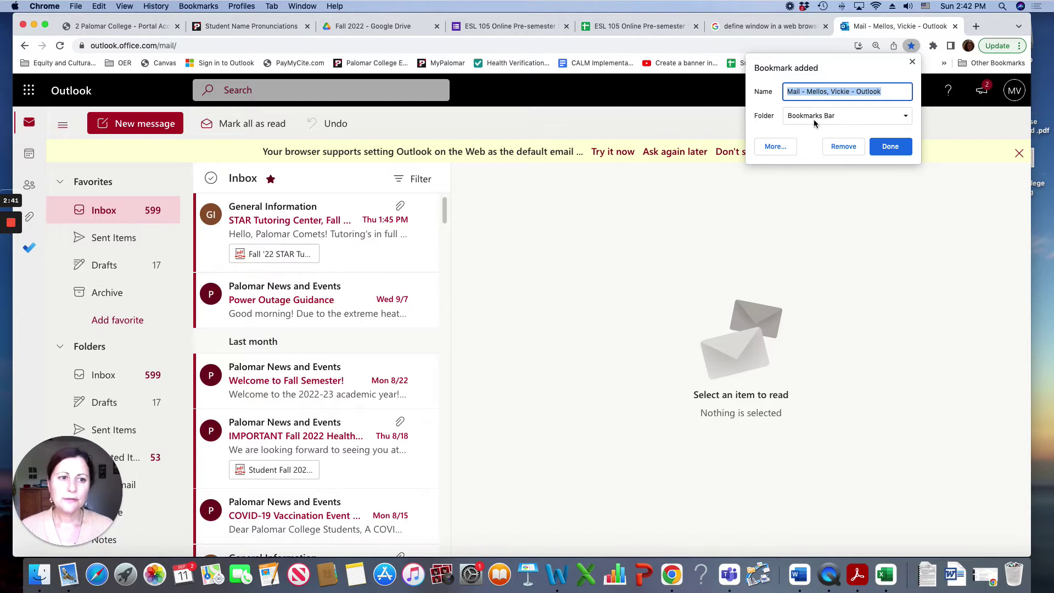
left_click(886, 150)
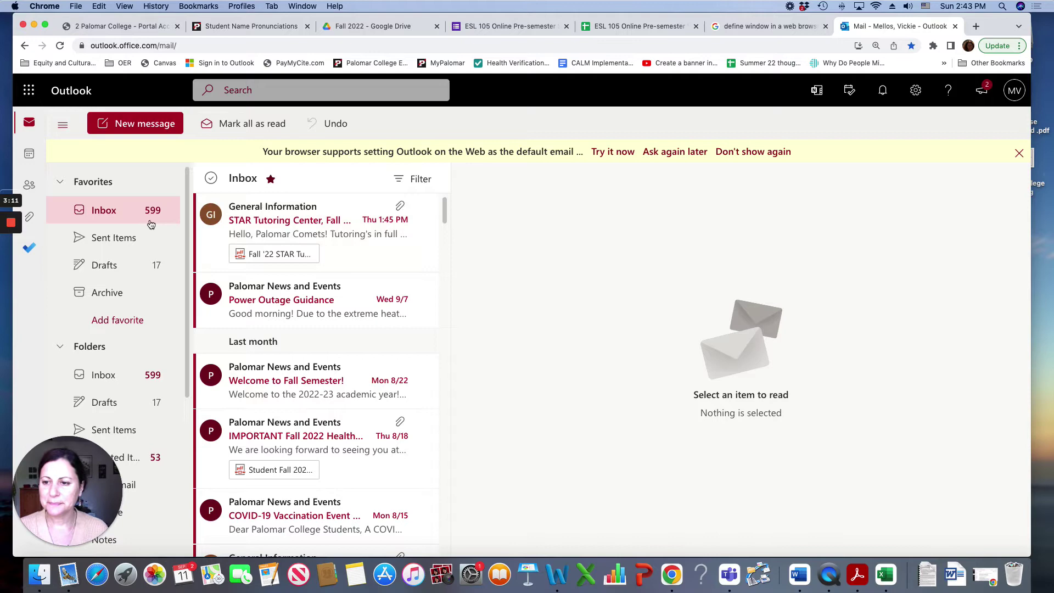
Step: Open the 'STAR Tutoring Center, Fall Schedule' email and scroll through its message
left_click(295, 233)
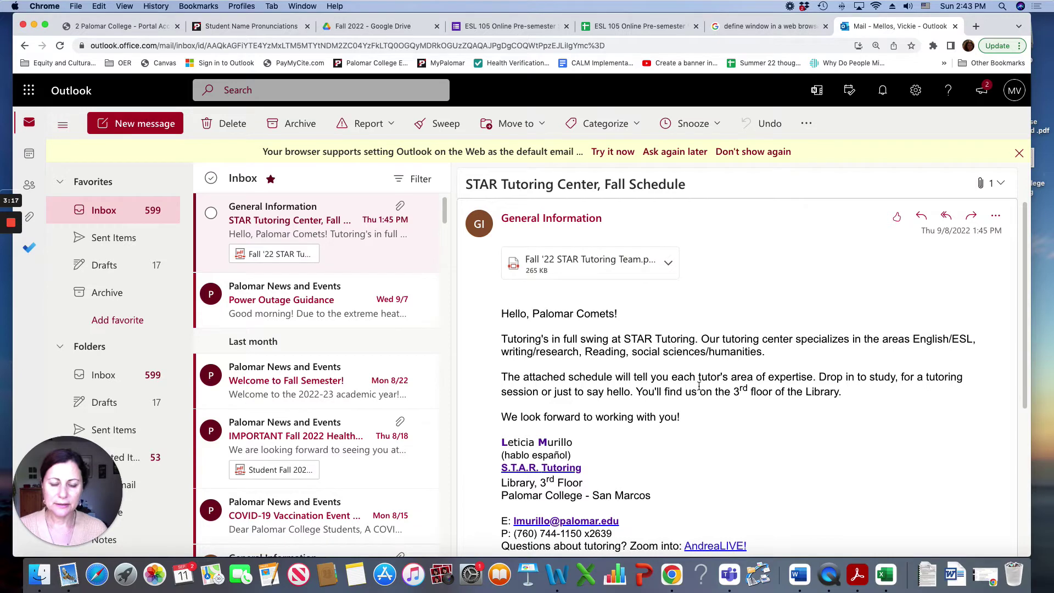
scroll(698, 385, "down", 1)
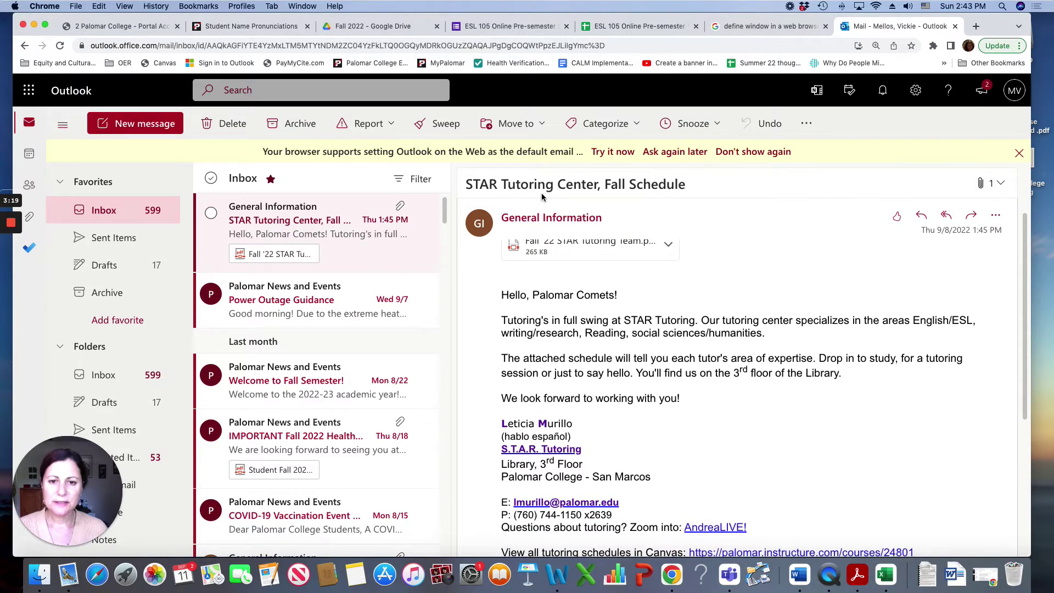
scroll(595, 343, "down", 2)
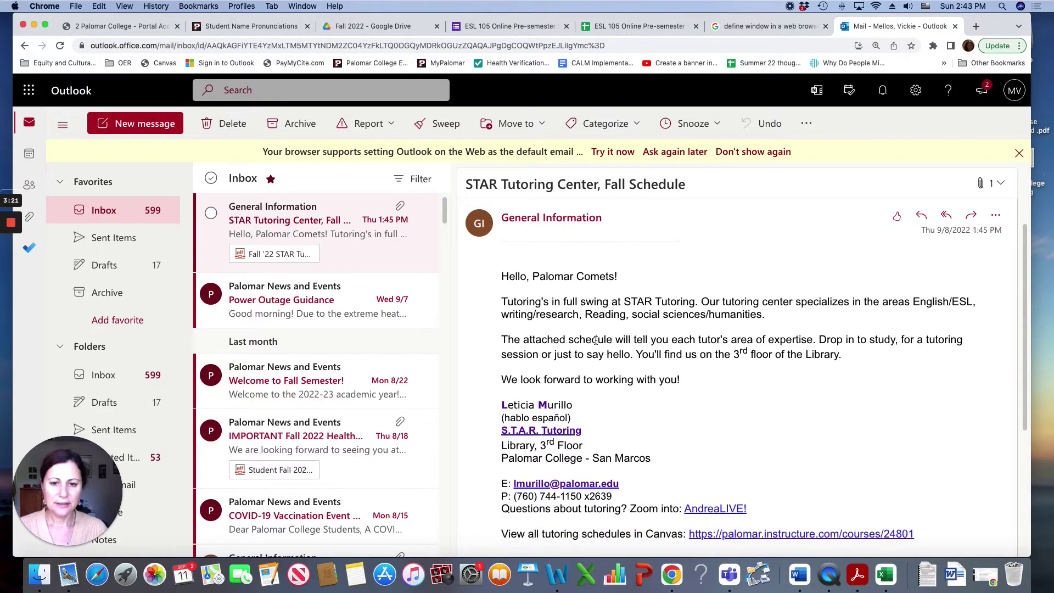
scroll(670, 354, "down", 3)
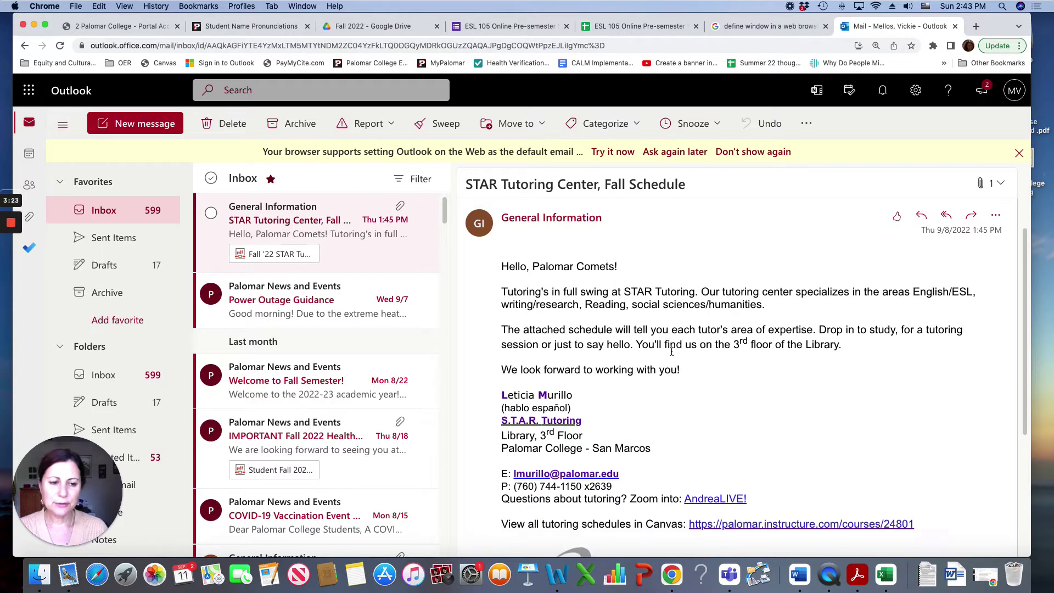
scroll(671, 355, "down", 1)
scroll(671, 355, "up", 5)
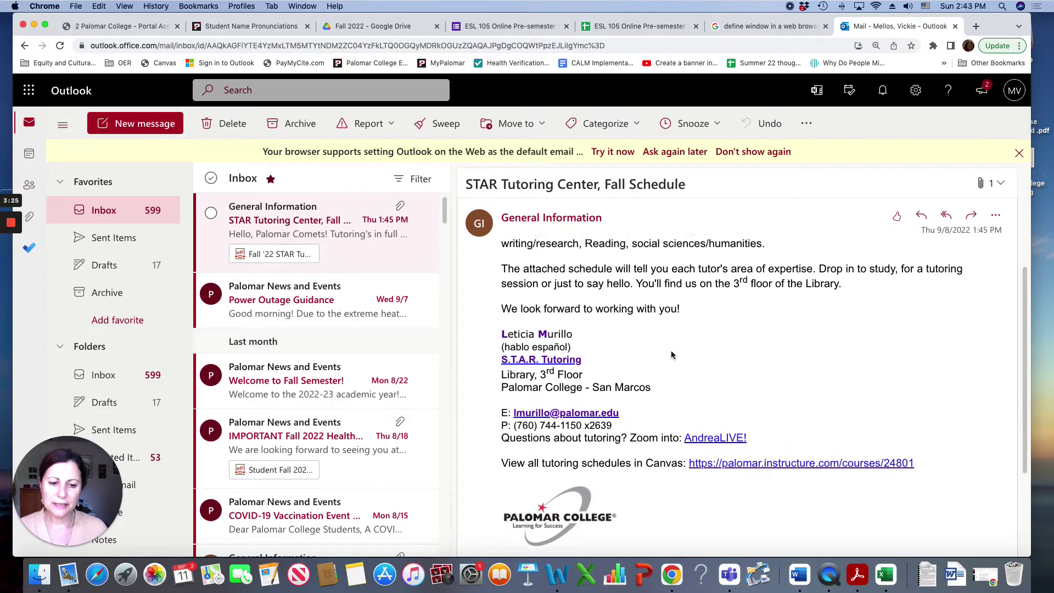
scroll(671, 355, "up", 1)
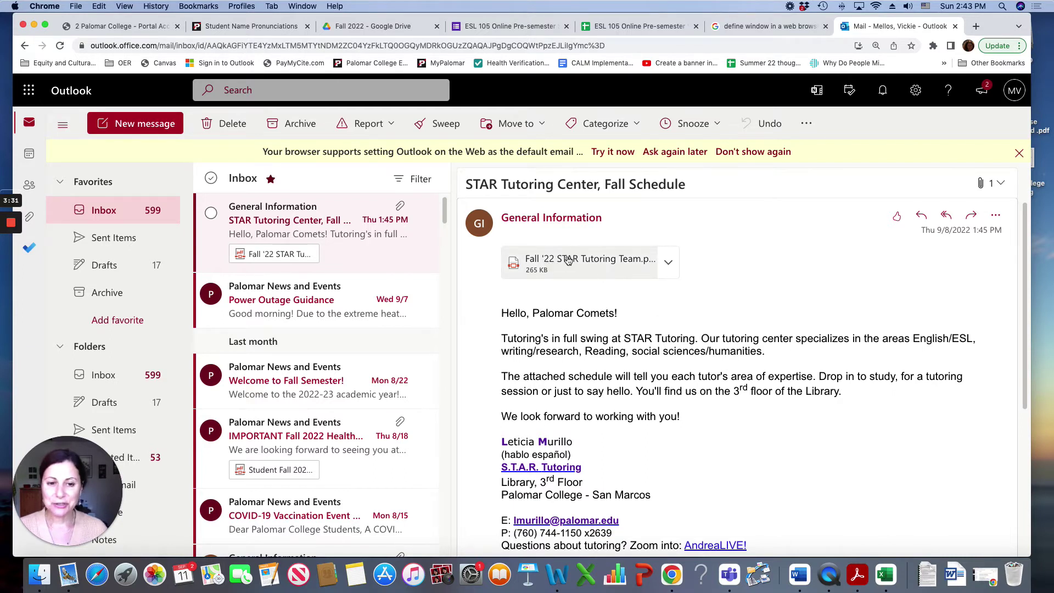
left_click(568, 260)
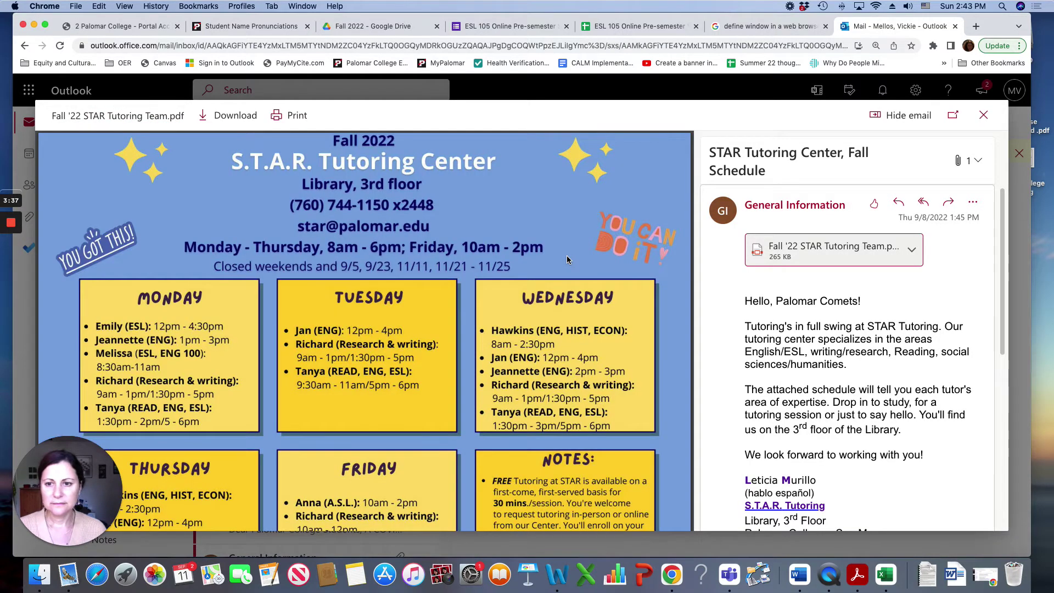
scroll(567, 256, "down", 2)
scroll(567, 255, "down", 2)
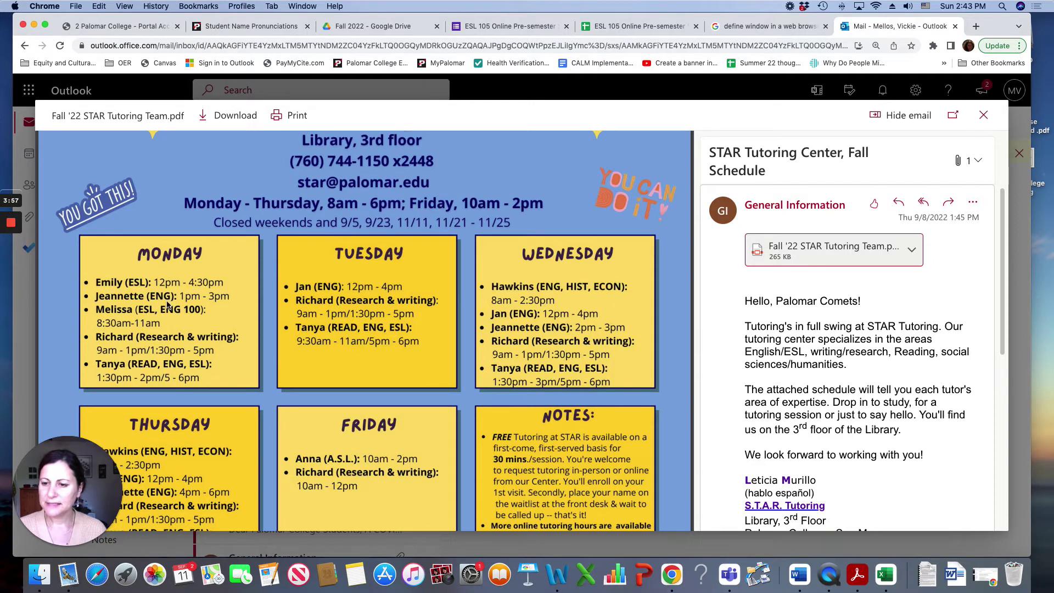
scroll(629, 323, "down", 1)
scroll(630, 323, "down", 2)
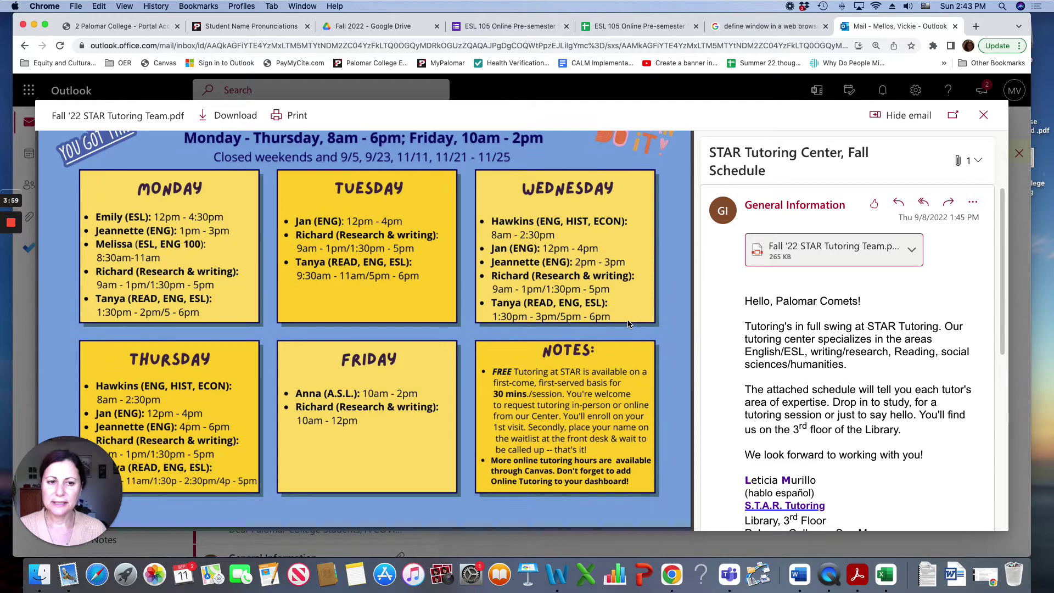
scroll(629, 323, "up", 4)
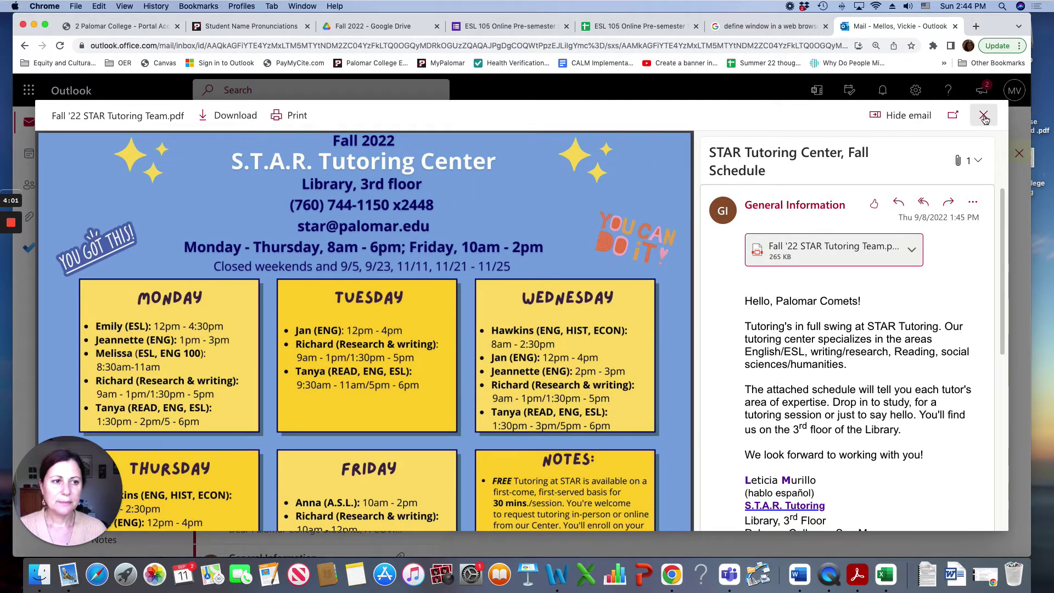
Step: Close the PDF schedule preview and delete the Welcome to Fall Semester email
left_click(984, 116)
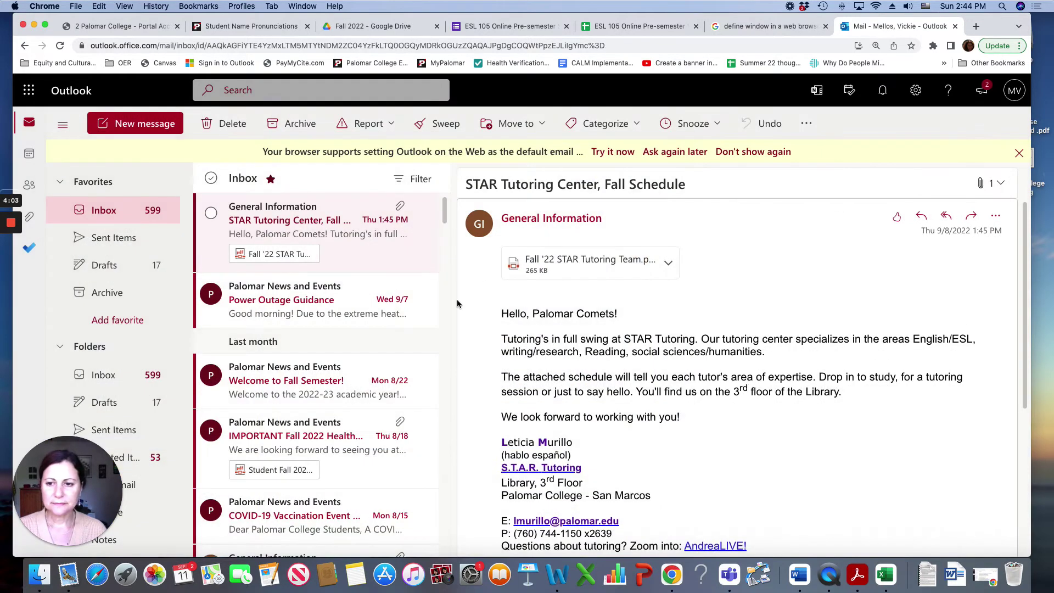
left_click(292, 314)
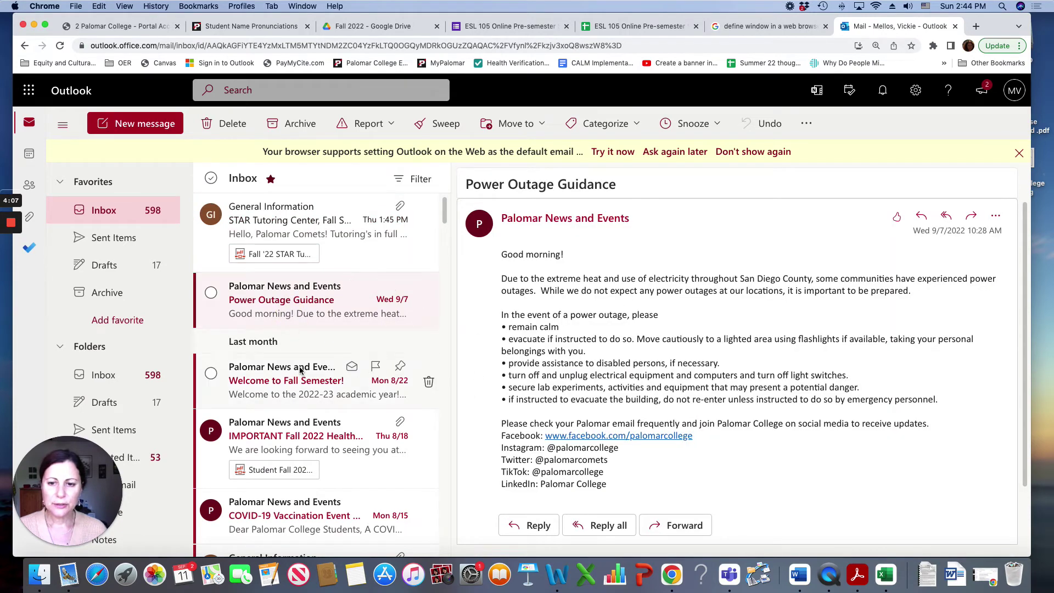
left_click(267, 393)
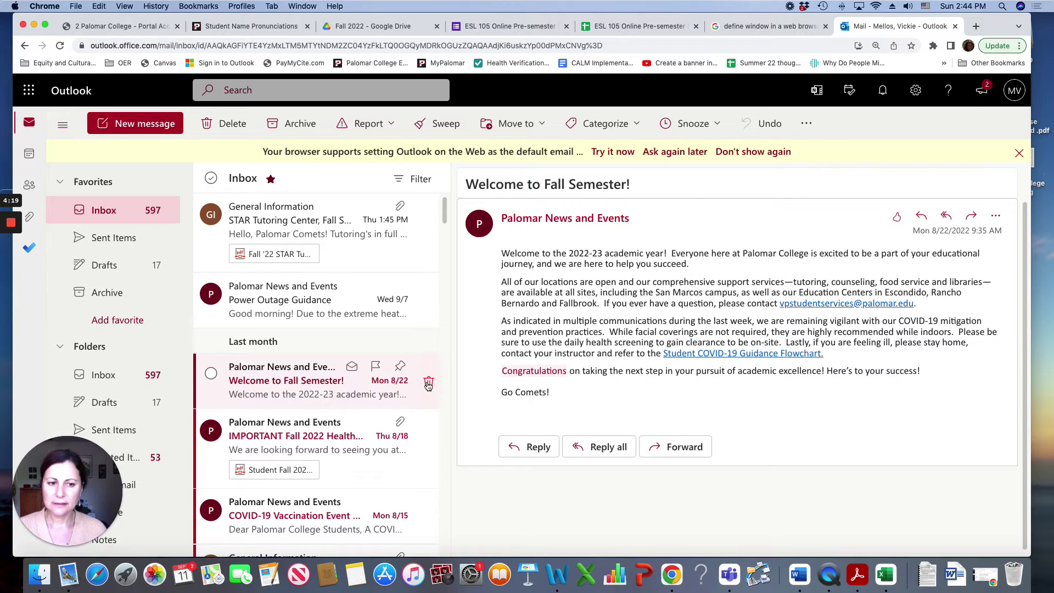
left_click(429, 383)
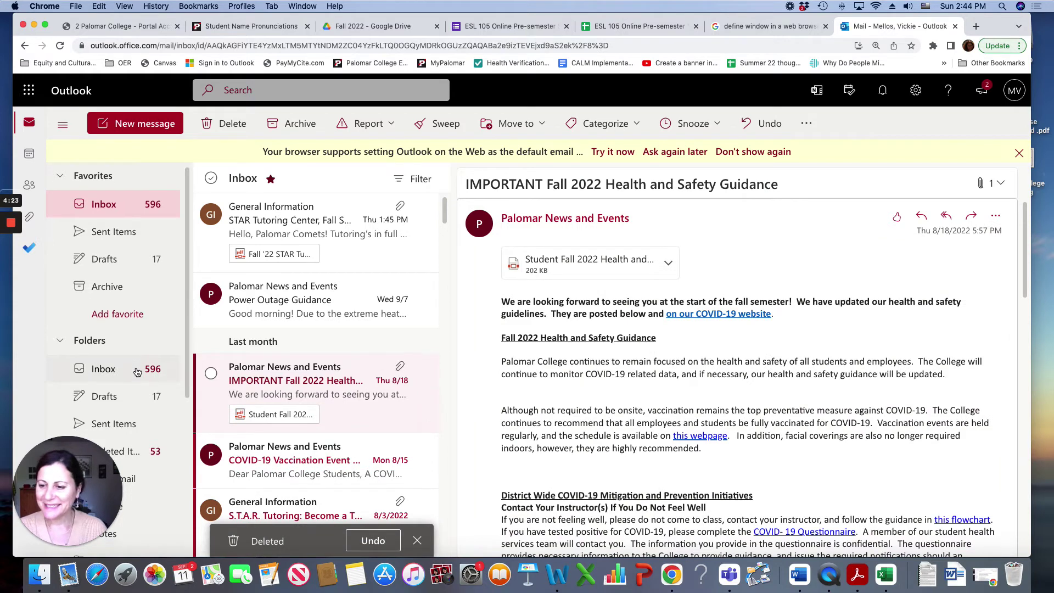
scroll(121, 387, "down", 3)
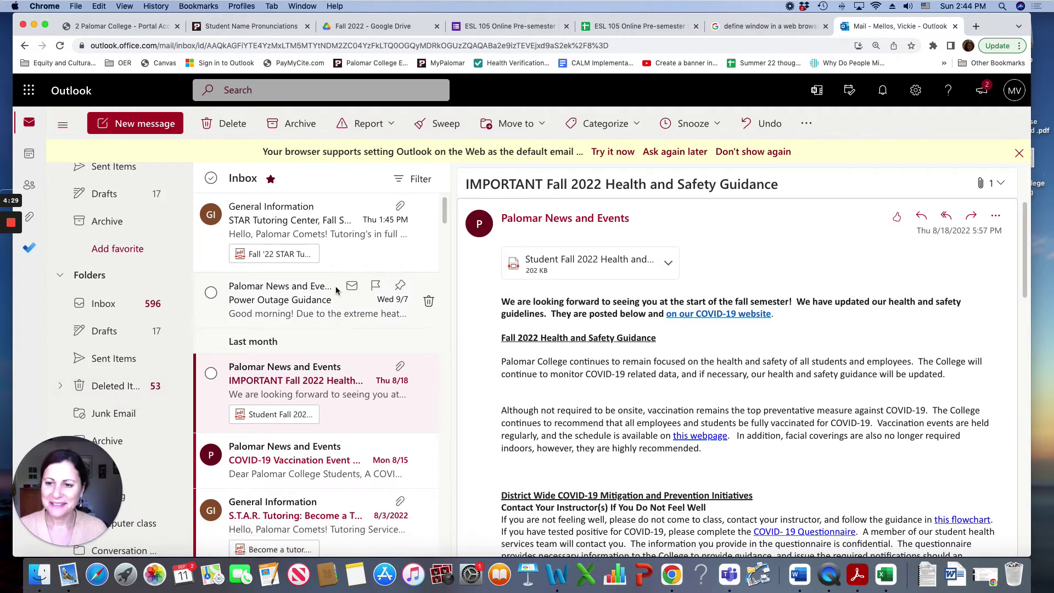
Step: Delete the Power Outage Guidance email and flag the STAR Tutoring email
left_click(317, 234)
left_click(319, 299)
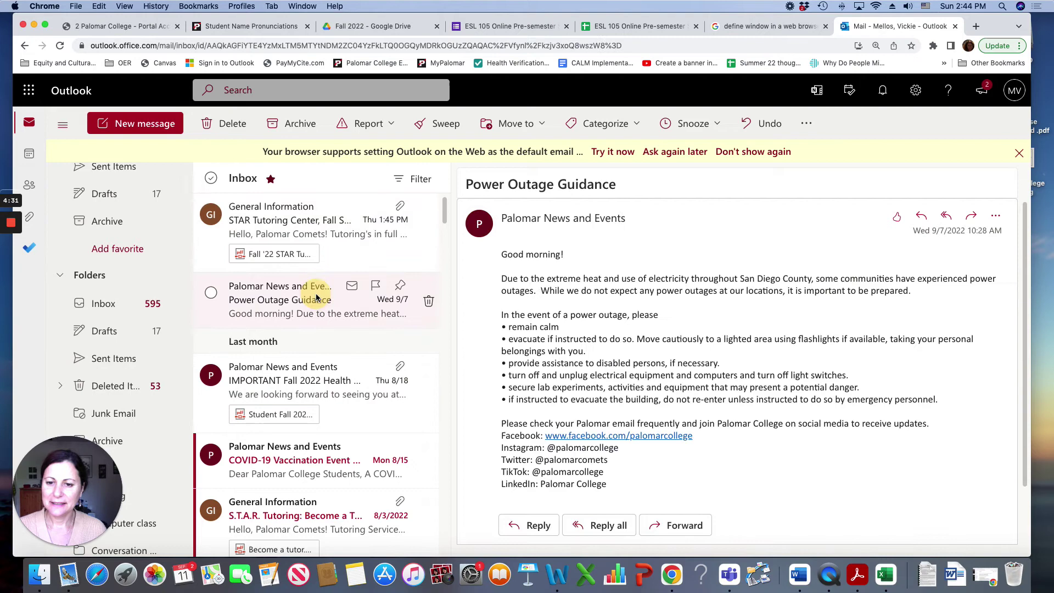
left_click(428, 304)
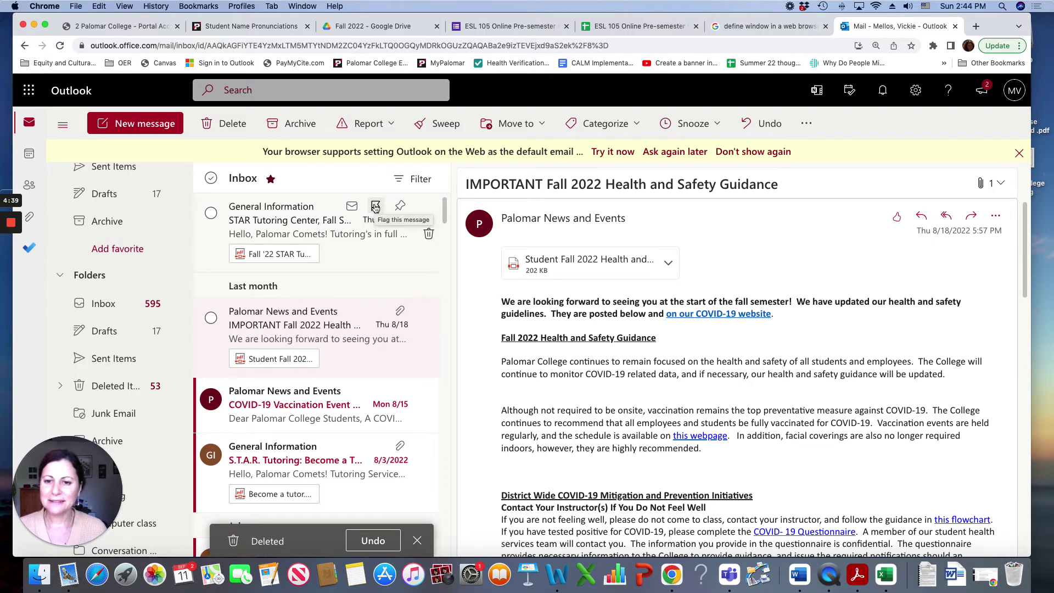
left_click(375, 206)
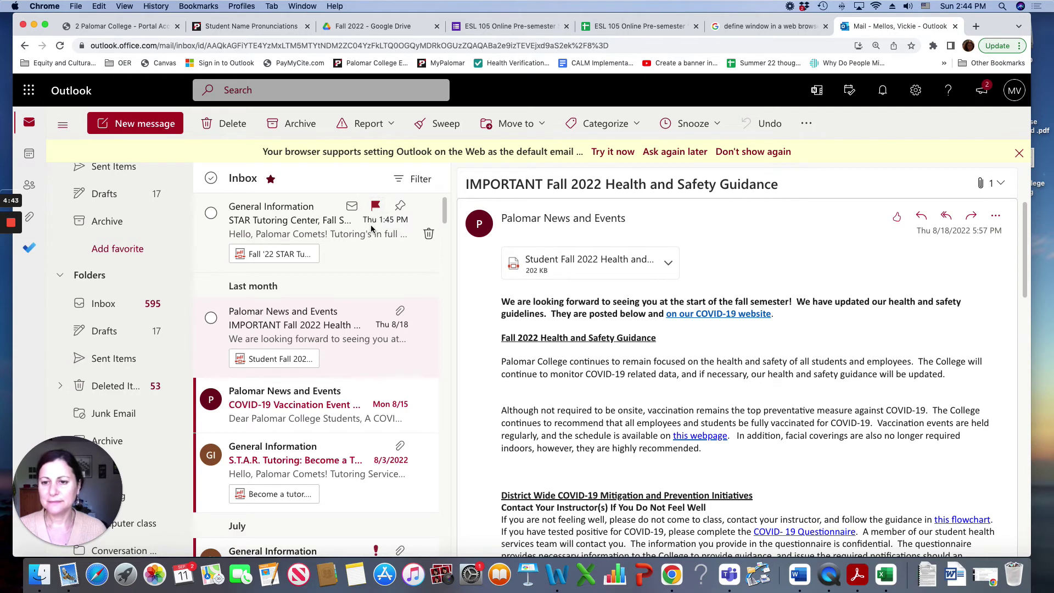
scroll(149, 233, "up", 2)
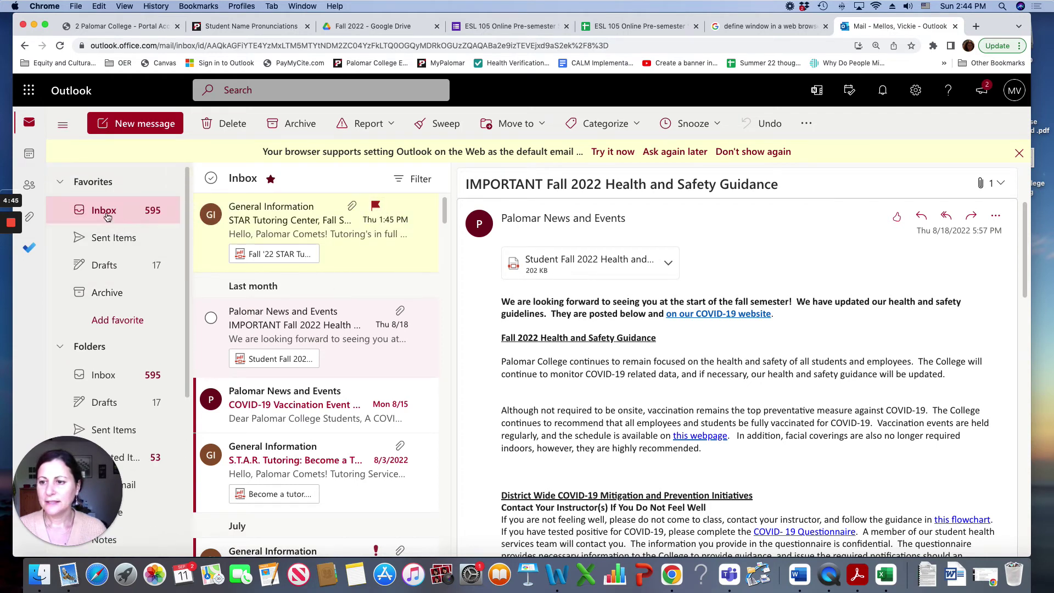
Step: Go from Sent Items to the Drafts folder listing 17 saved drafts
left_click(107, 244)
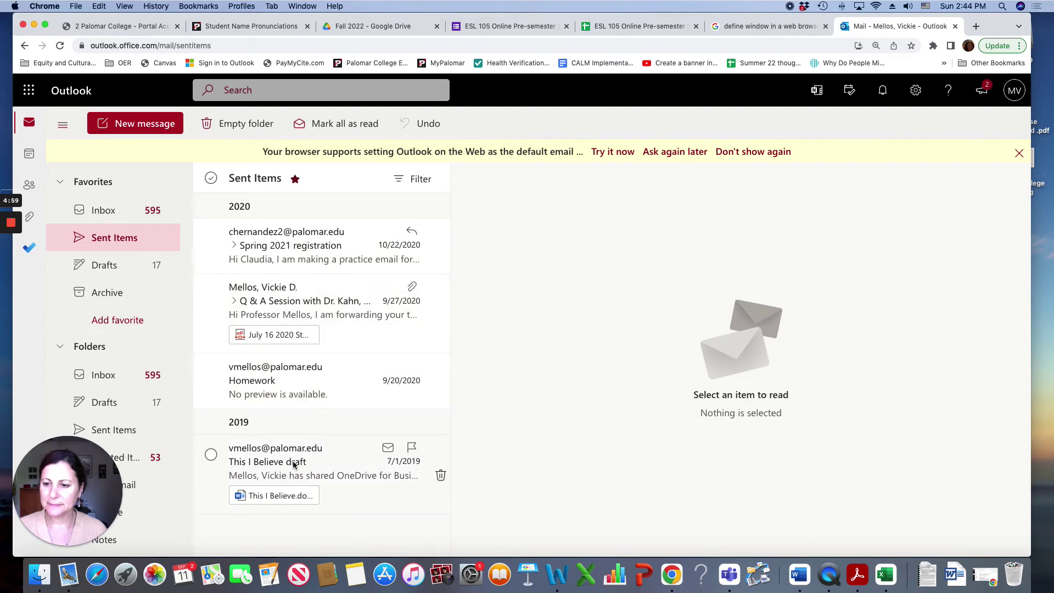
left_click(110, 267)
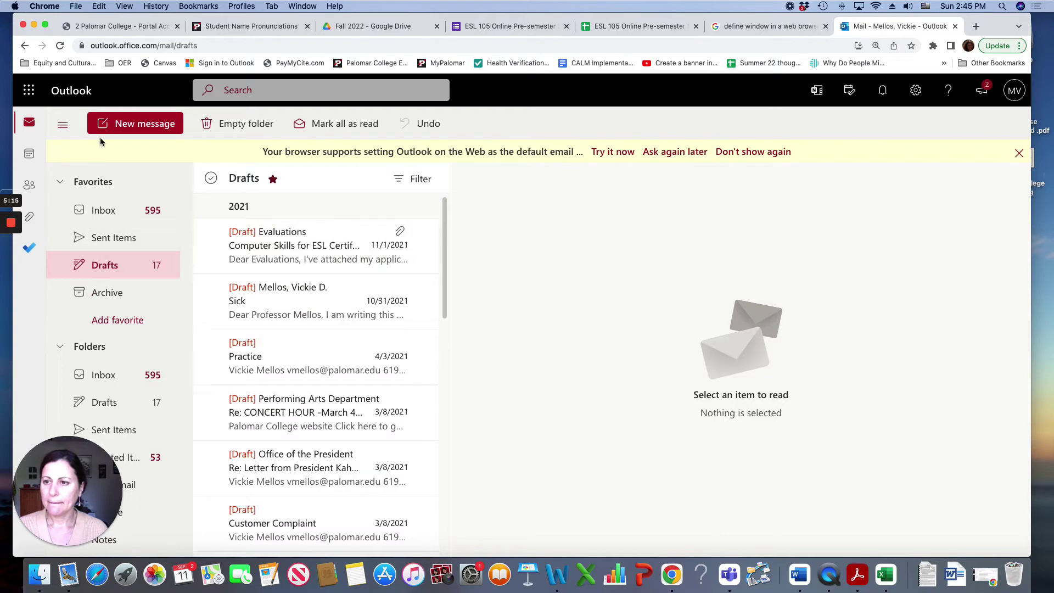
Step: Start a new message addressed to the professor's college e-mail address
left_click(141, 128)
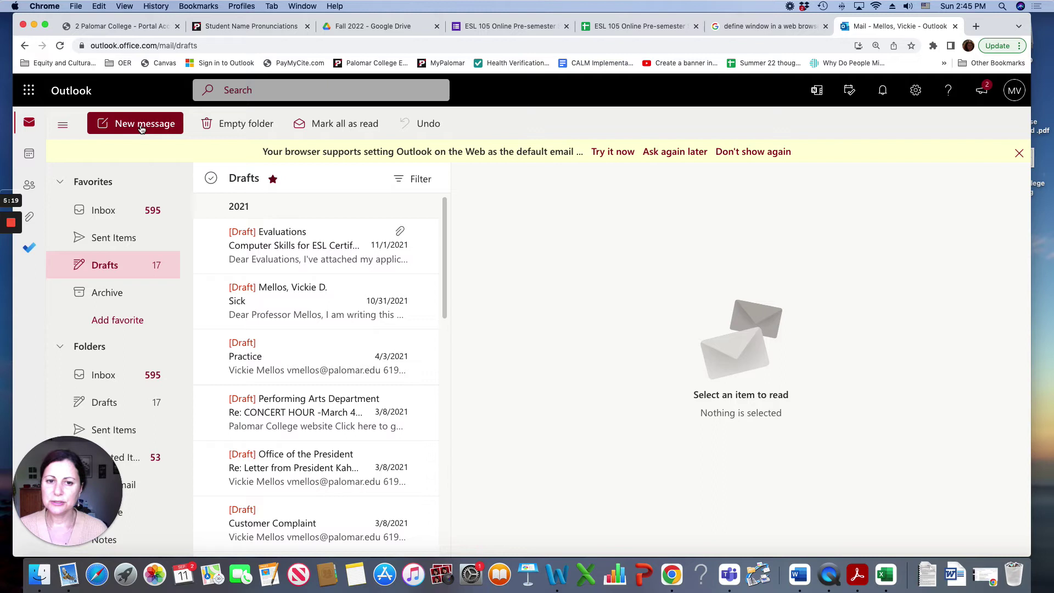
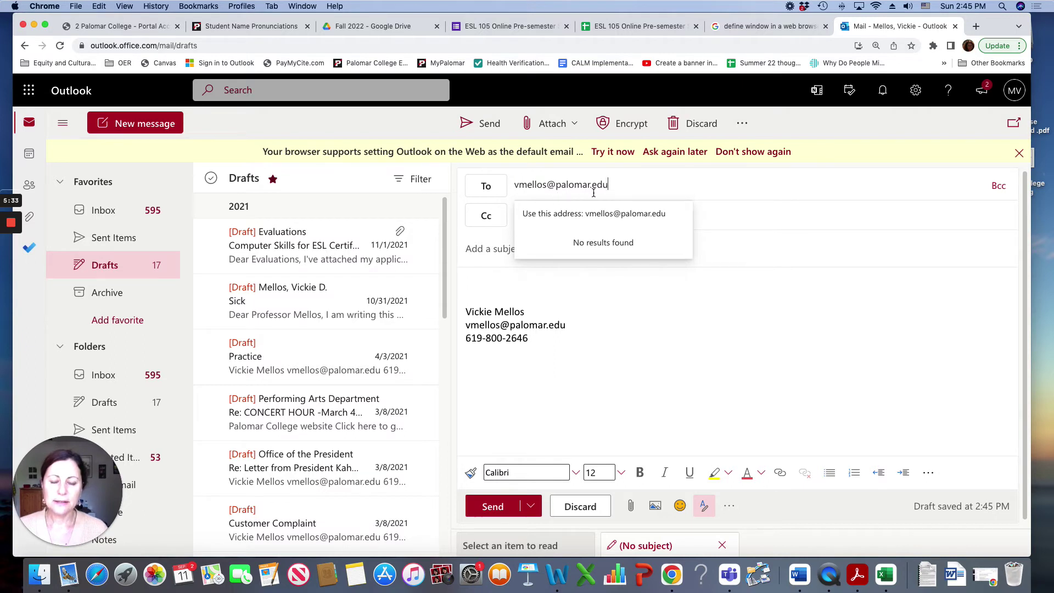
left_click(481, 248)
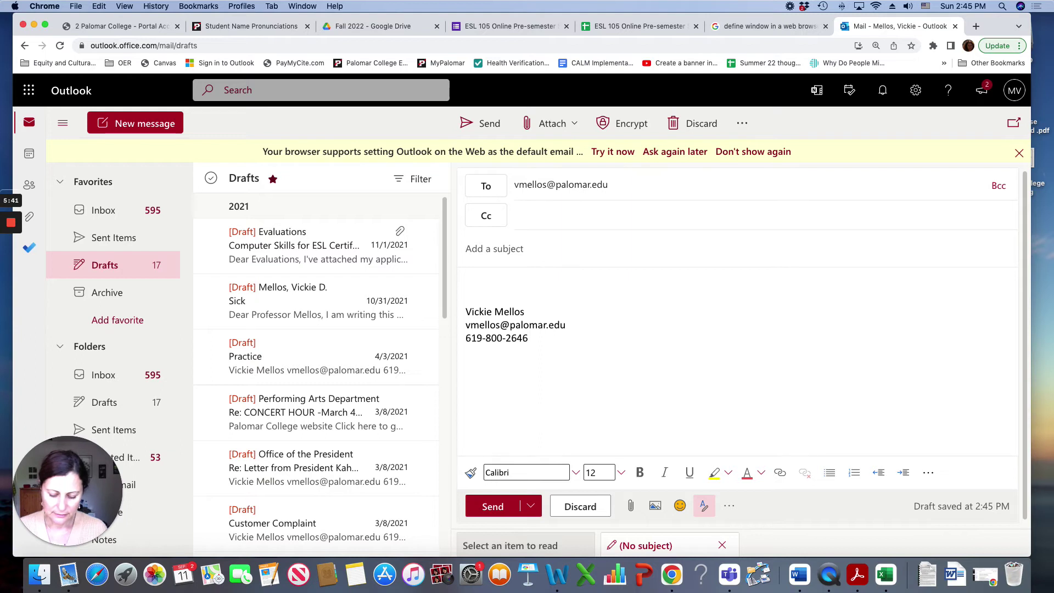
Step: Enter subject 'Absent from Class', clear the old signature, and write the greeting to the professor
type("Absent from Class")
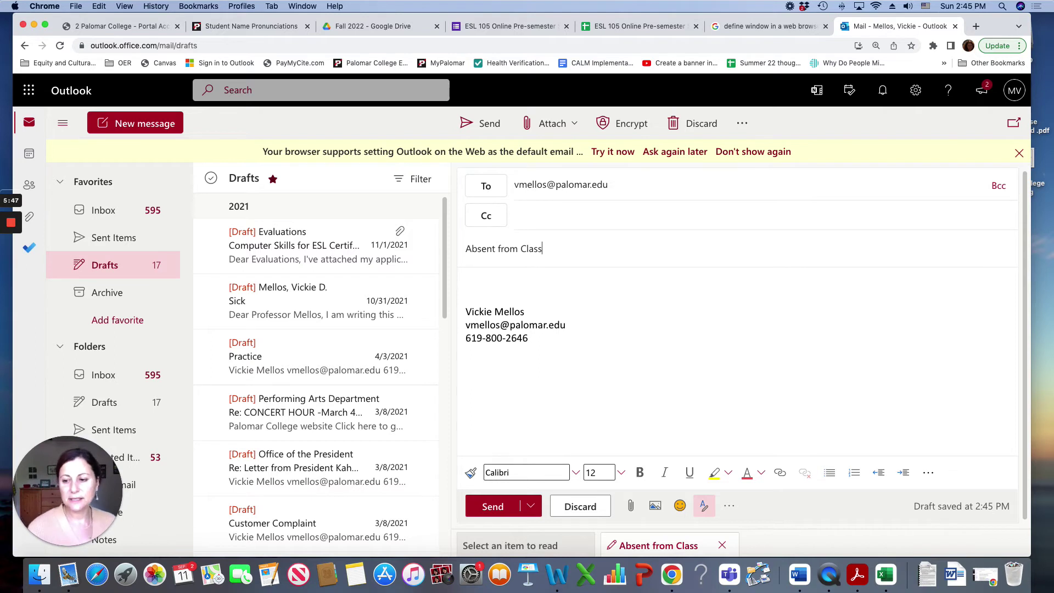
left_click(482, 282)
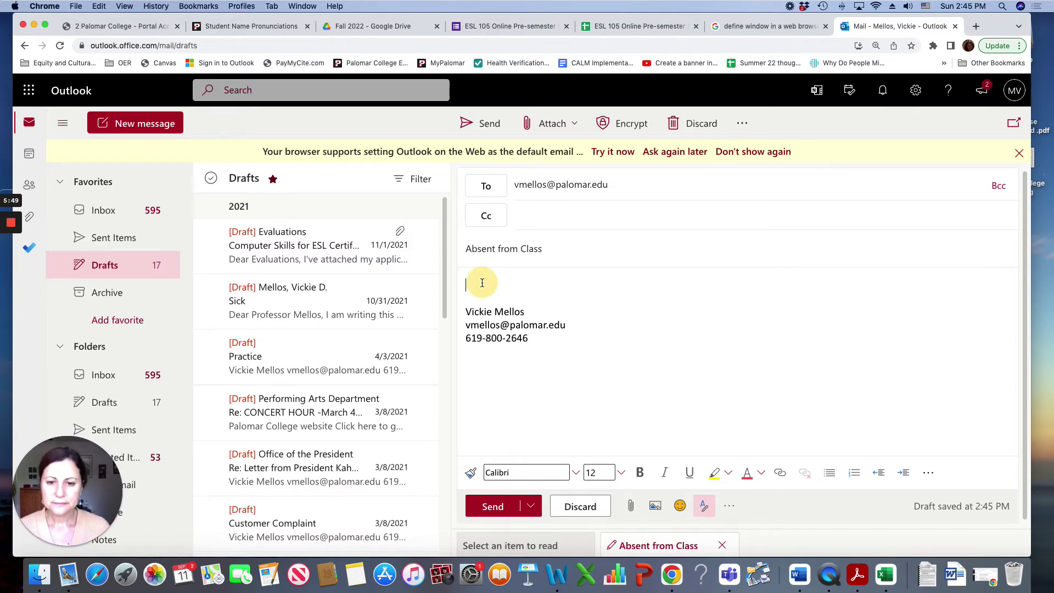
mouse_move(565, 358)
left_mouse_down()
mouse_move(497, 323)
mouse_move(458, 284)
left_mouse_up()
key("BackSpace")
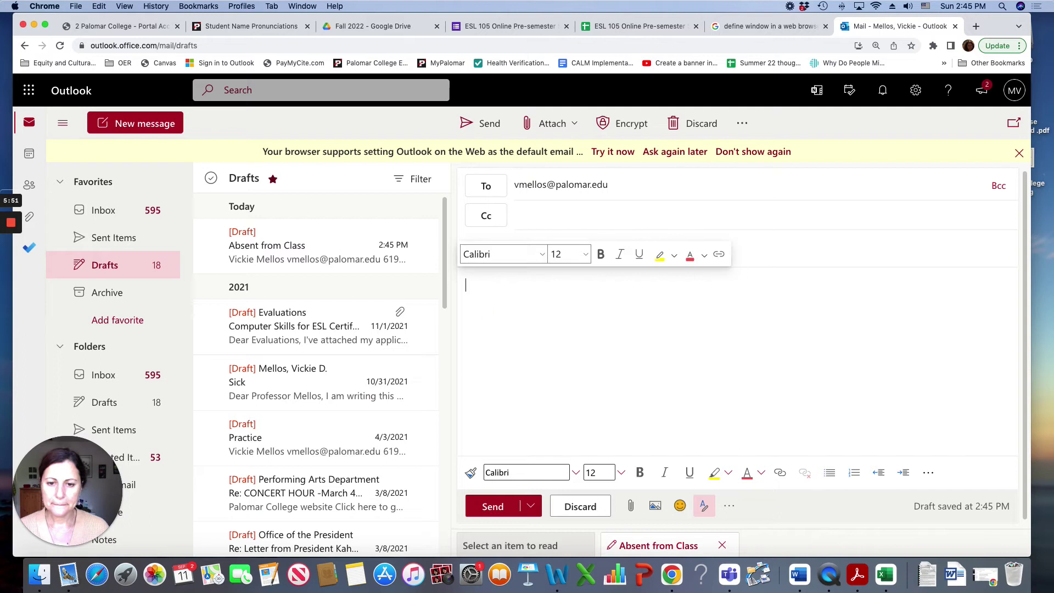
type("Dear")
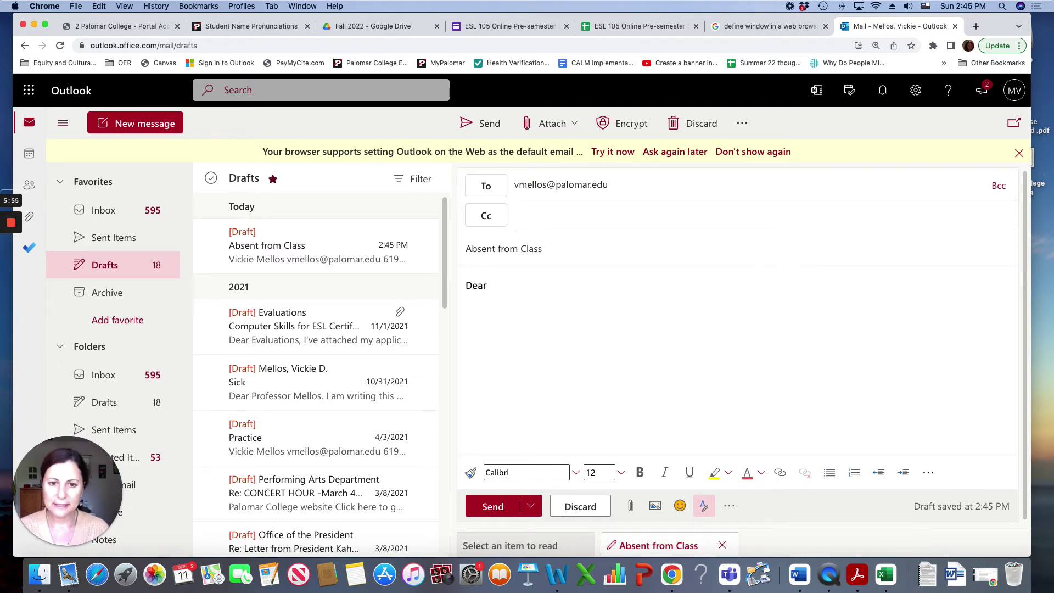
type(" Prof. mello")
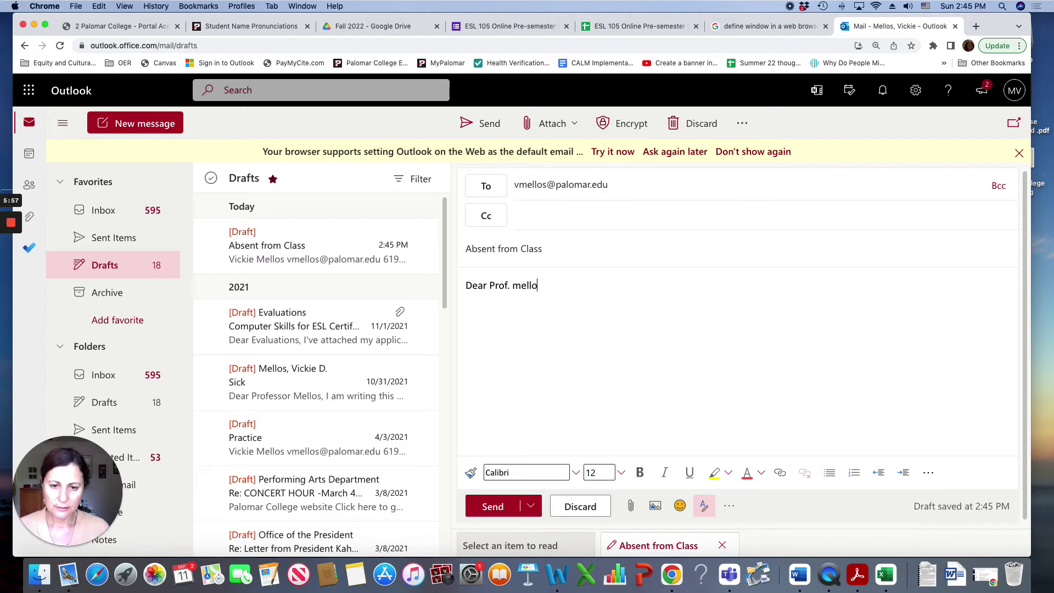
key("BackSpace")
key("BackSpace")
key("BackSpace")
key("BackSpace")
key("BackSpace")
type("Mell")
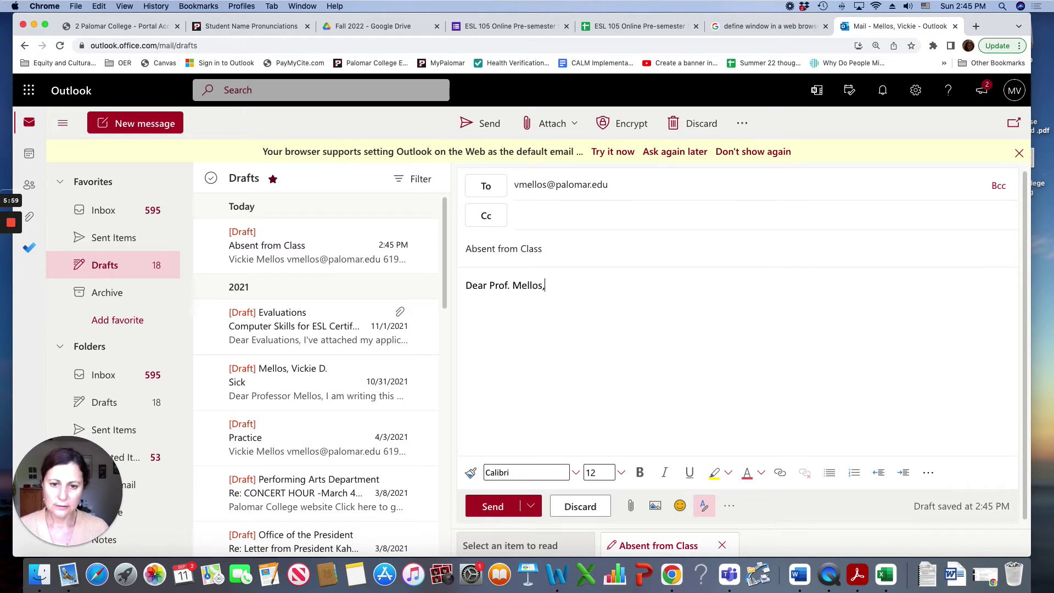
Step: Write the fever-of-100 sore-throat body, closing with 'Take care,' and the sender's full name
key("Return")
type("Today I ")
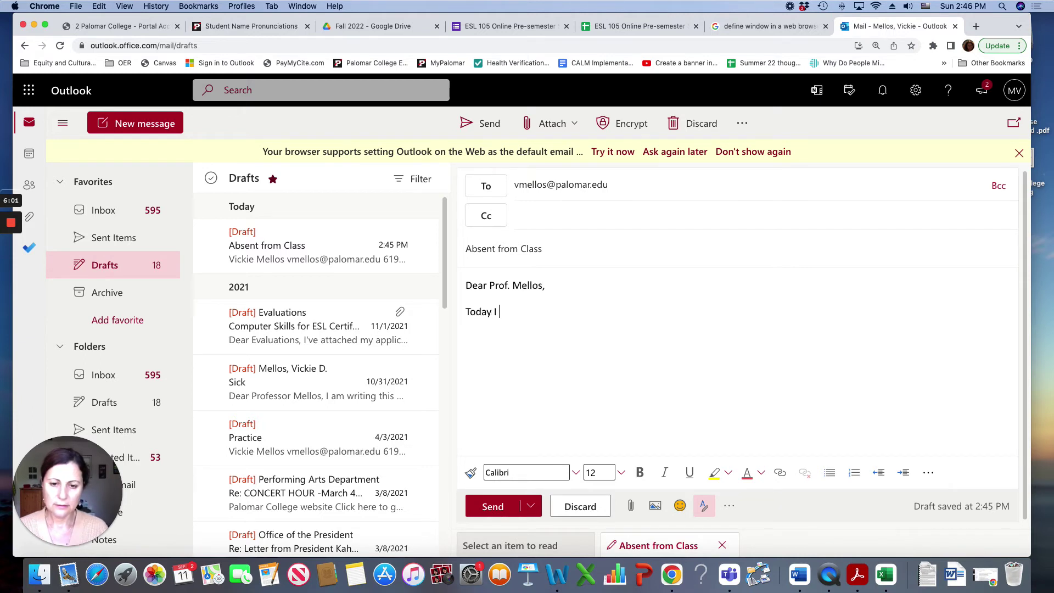
type("have a fever of 100")
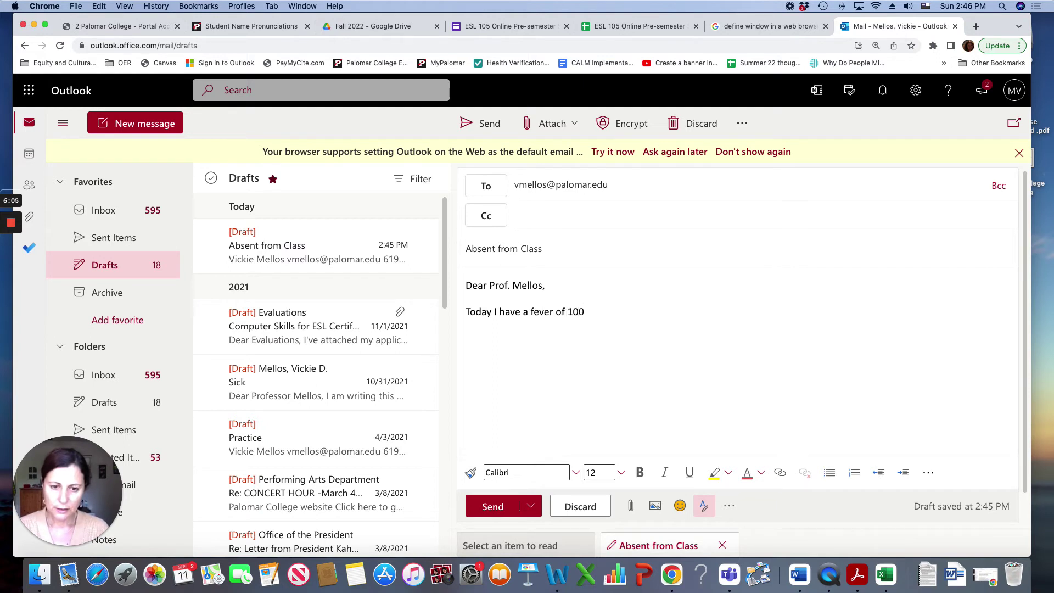
type(" and a")
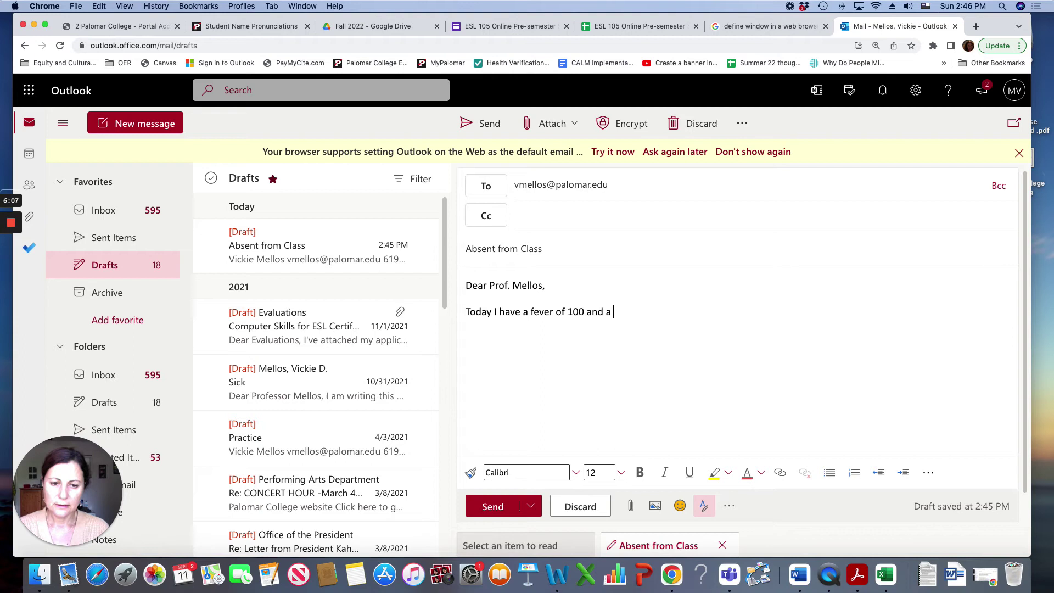
type(" sor")
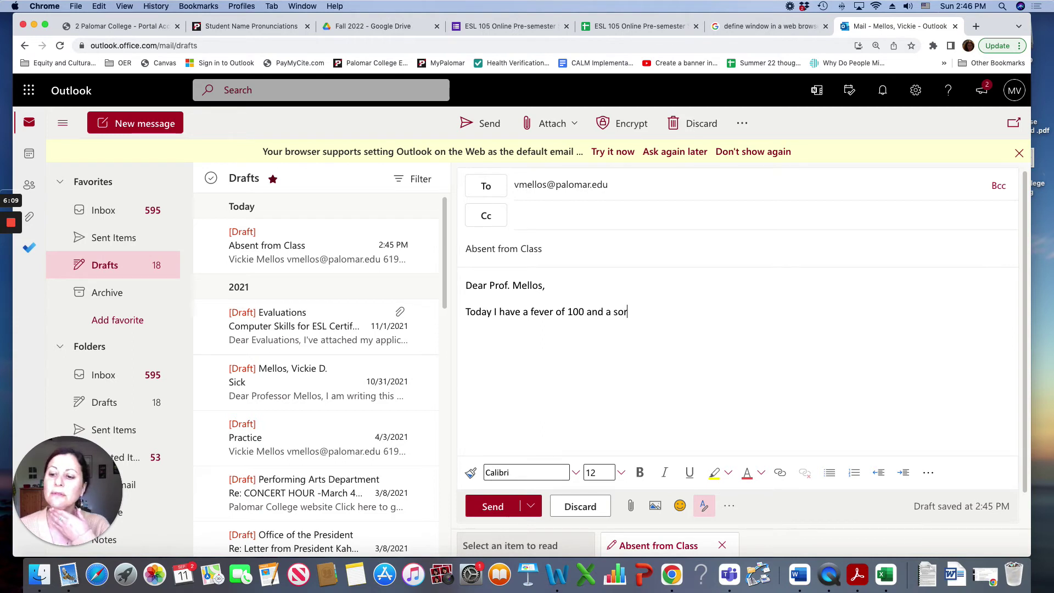
type("e throat.")
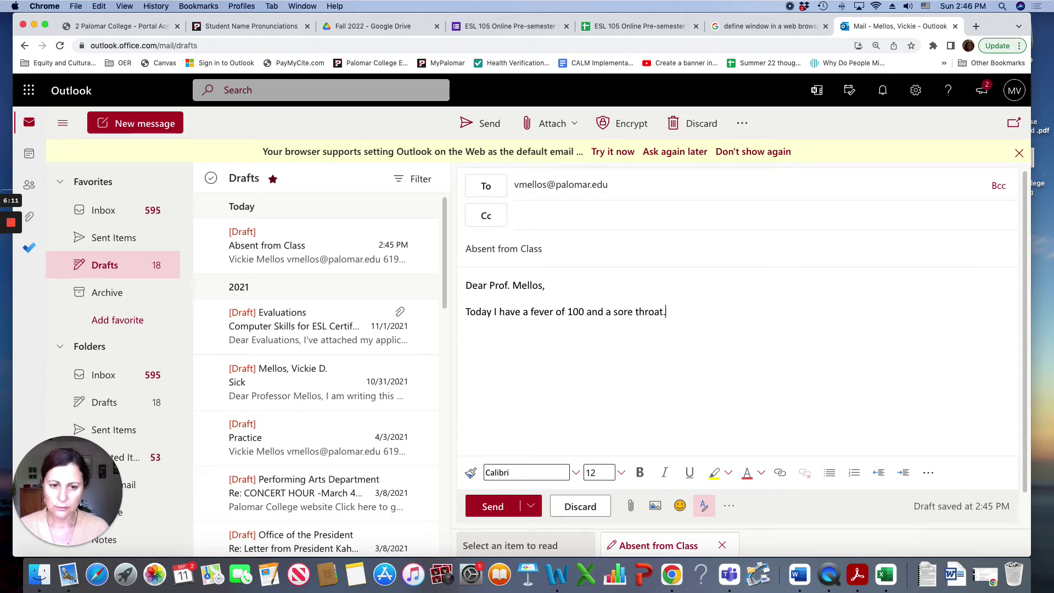
type(" I")
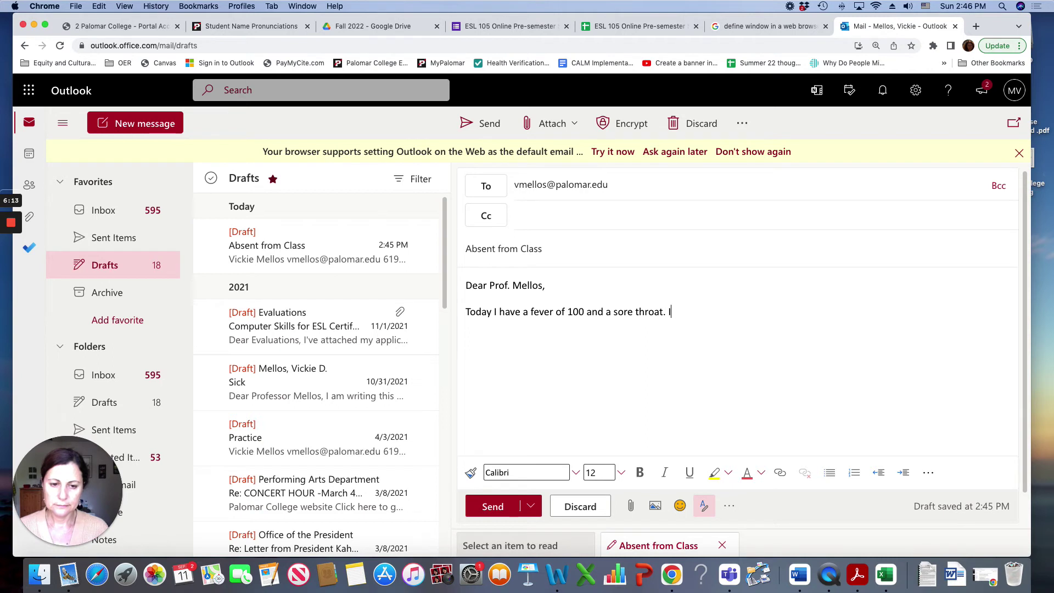
type(" cannot come to ")
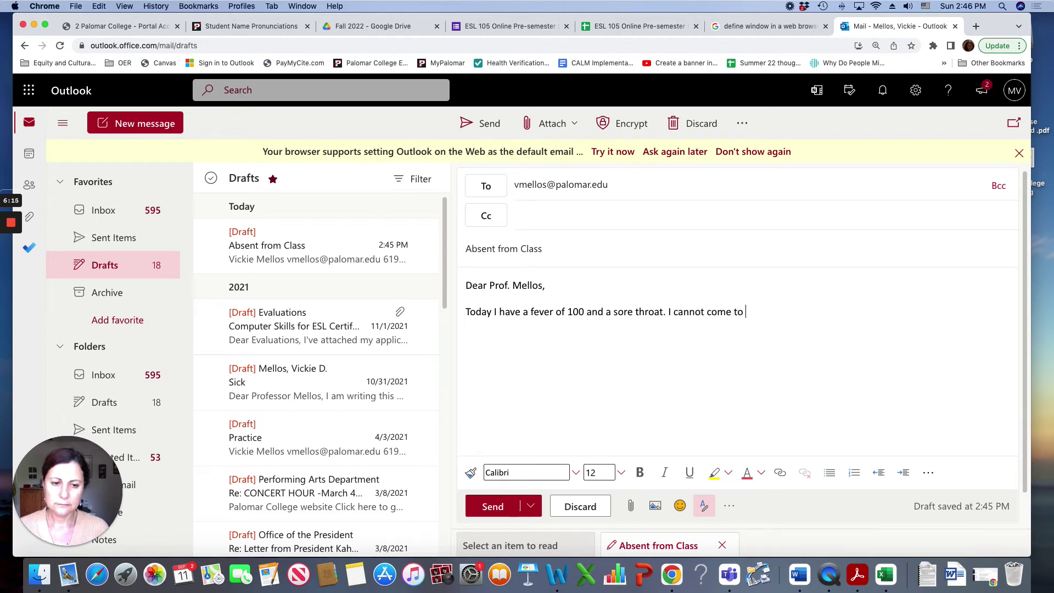
type("class today")
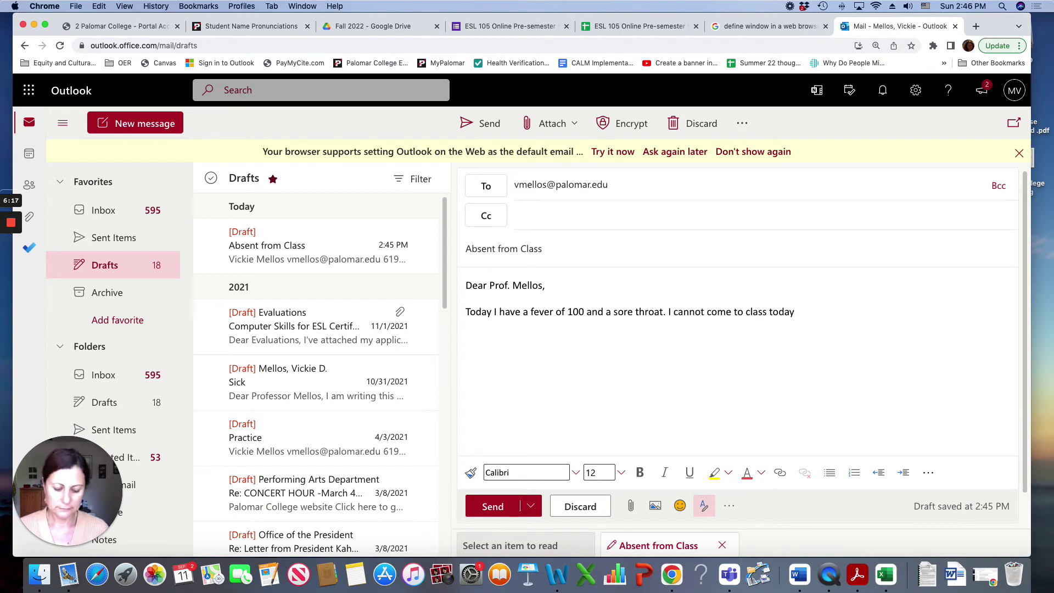
type(".")
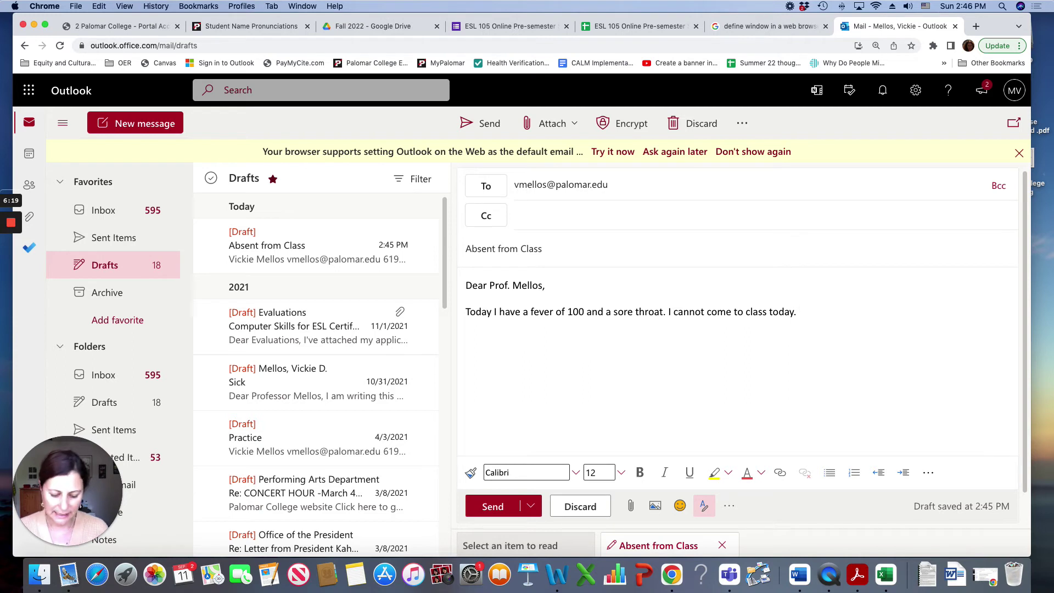
type(" I hope you ")
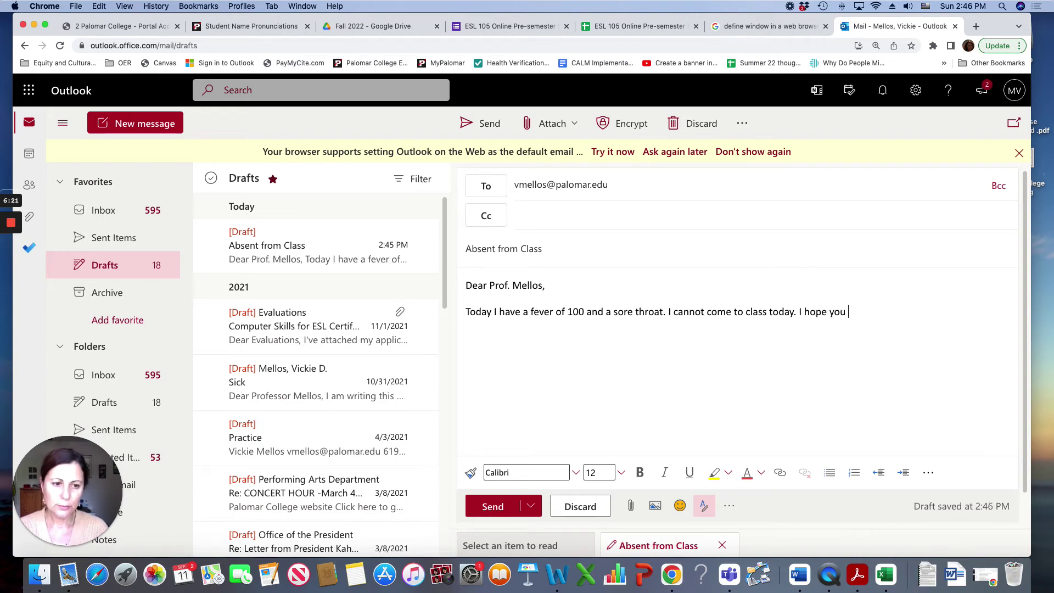
type("understand")
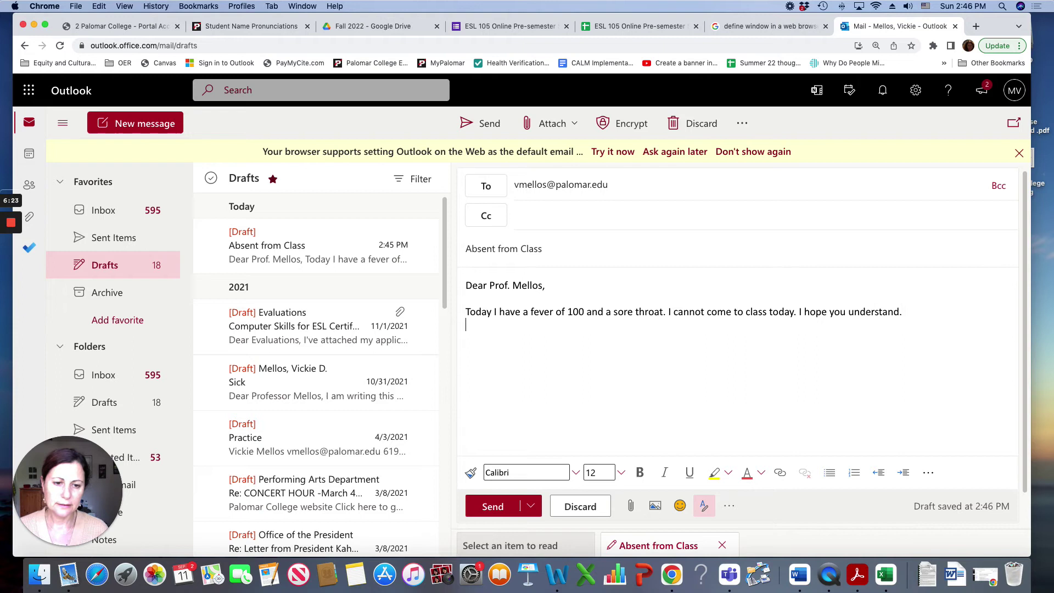
type(".")
key("Return")
key("Return")
type("Take care,")
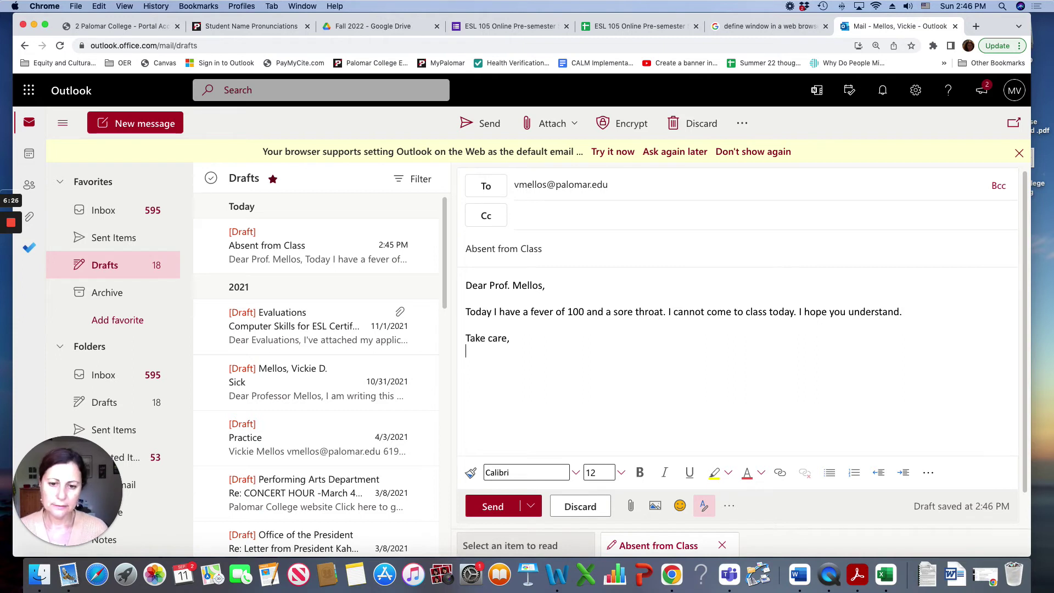
key("Return")
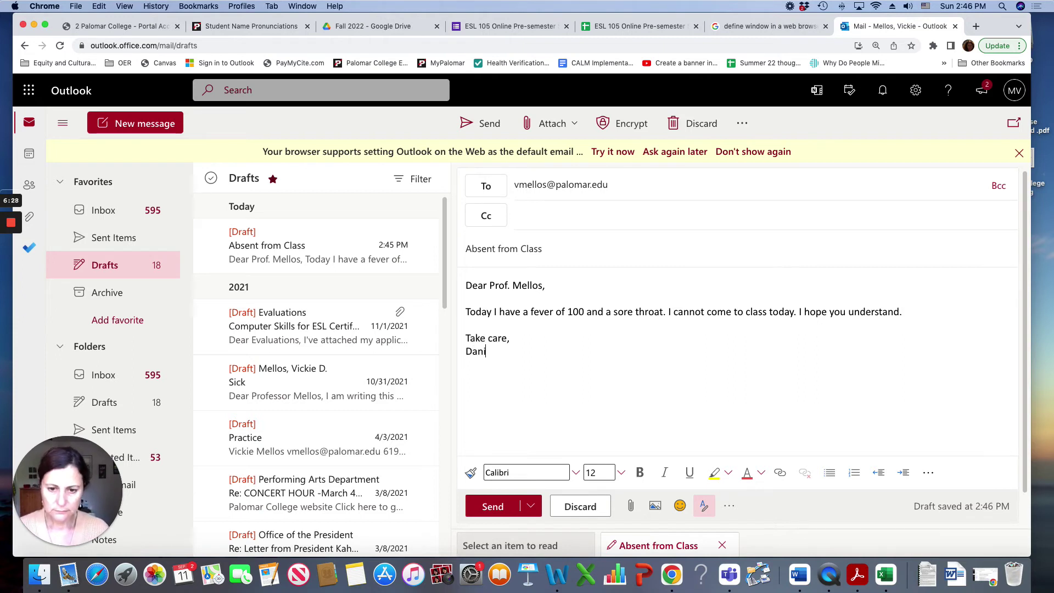
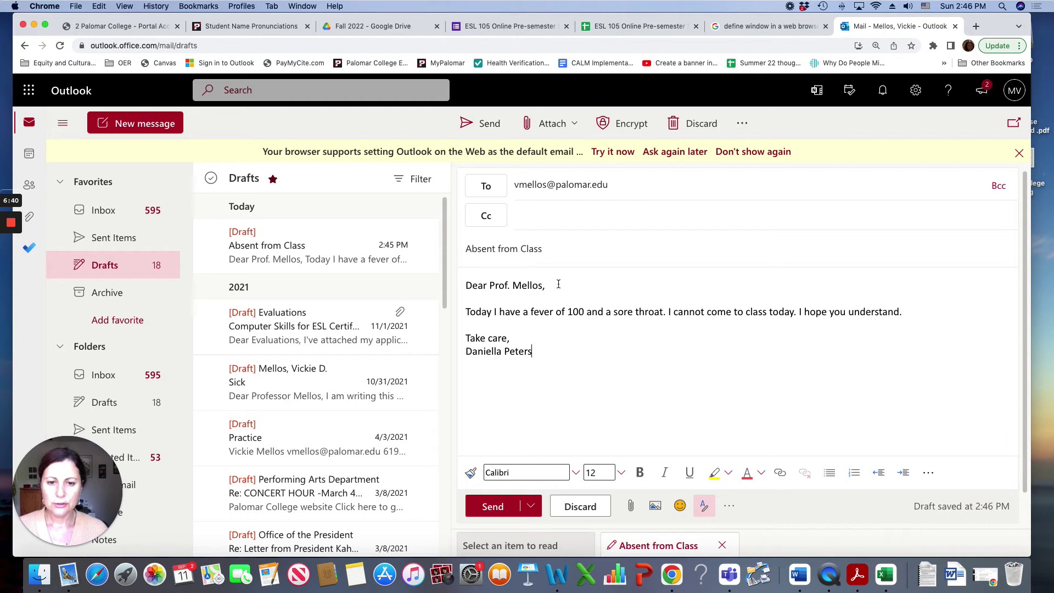
left_click(480, 298)
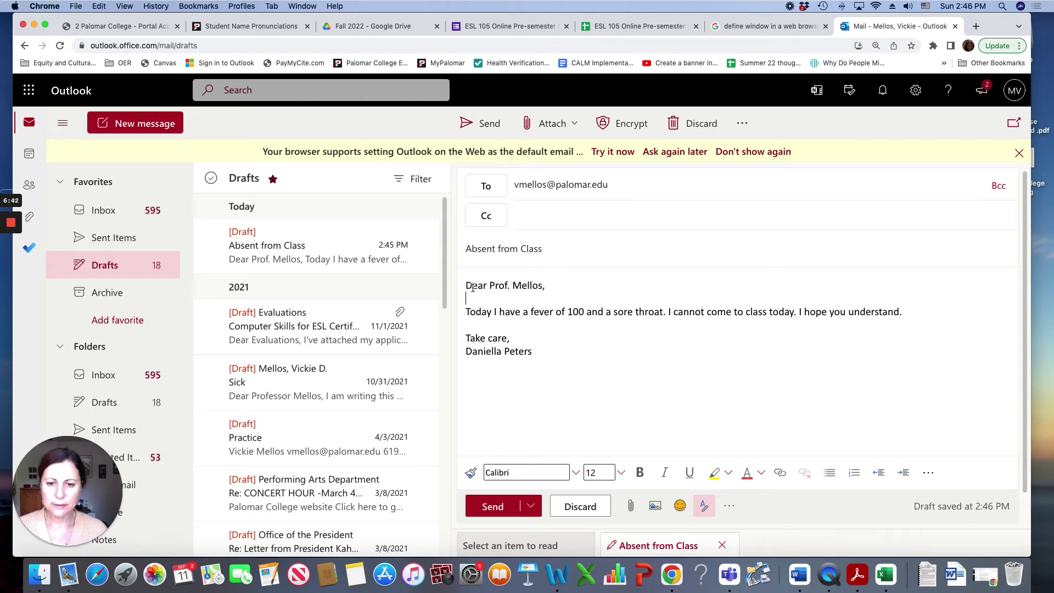
left_click_drag(467, 311, 833, 337)
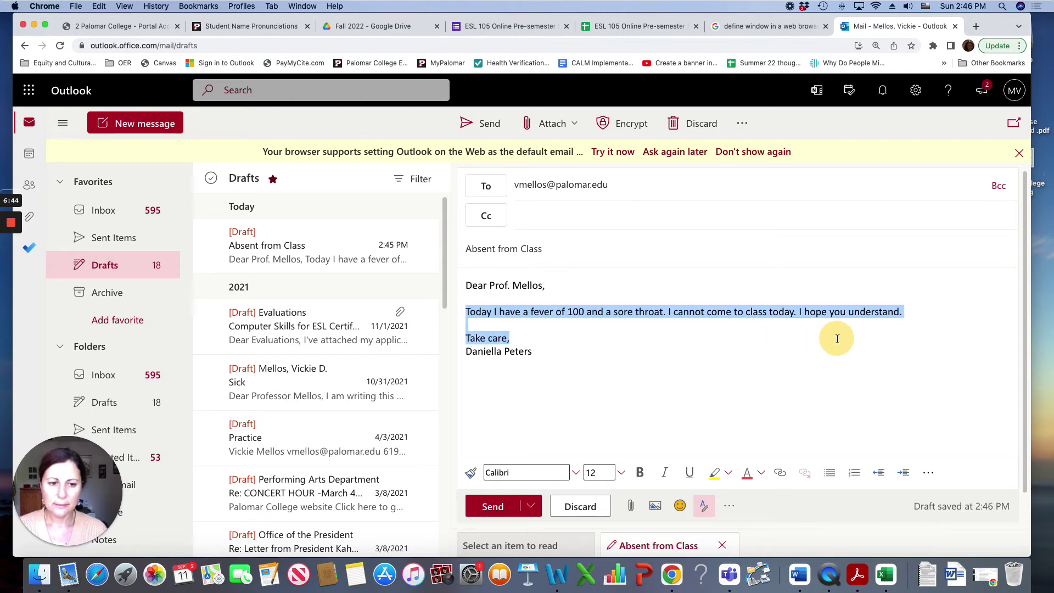
left_click(587, 359)
left_click_drag(467, 336, 546, 352)
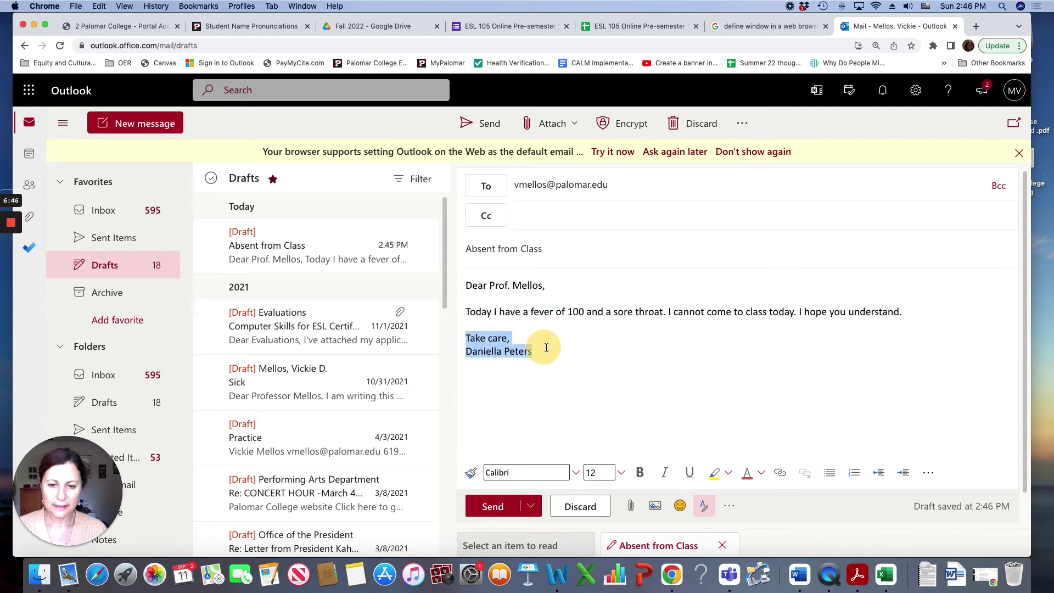
left_click(547, 283)
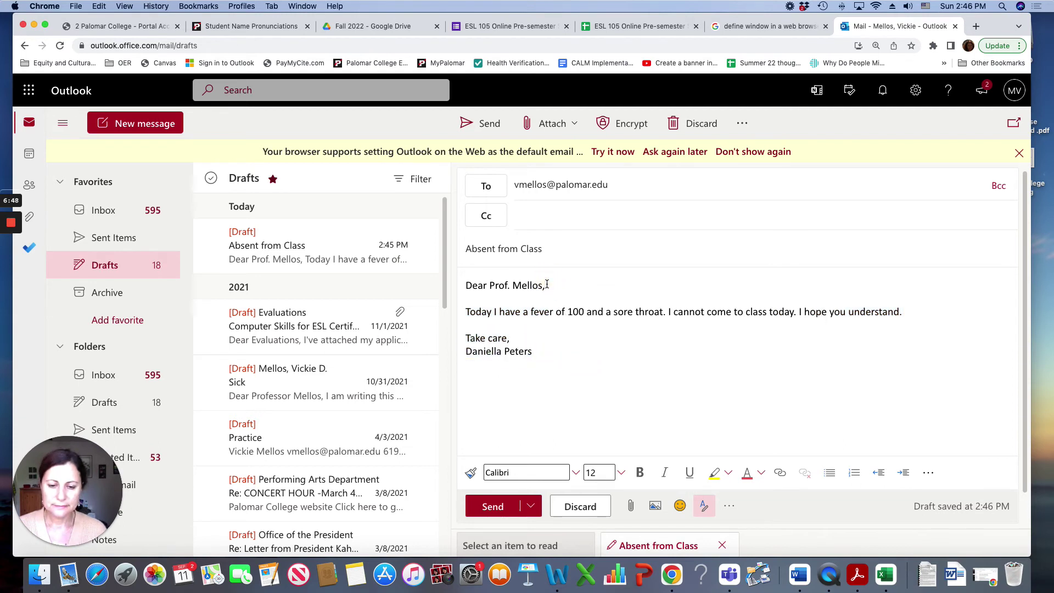
scroll(544, 433, "down", 1)
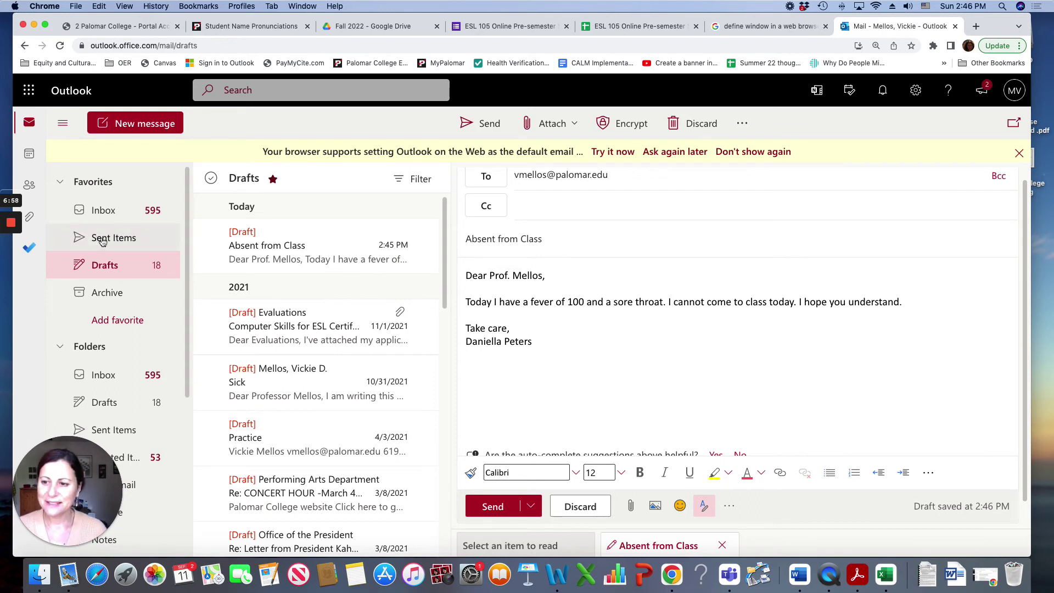
Step: Go from the Inbox to Drafts and open the 'Absent from Class' draft
left_click(104, 210)
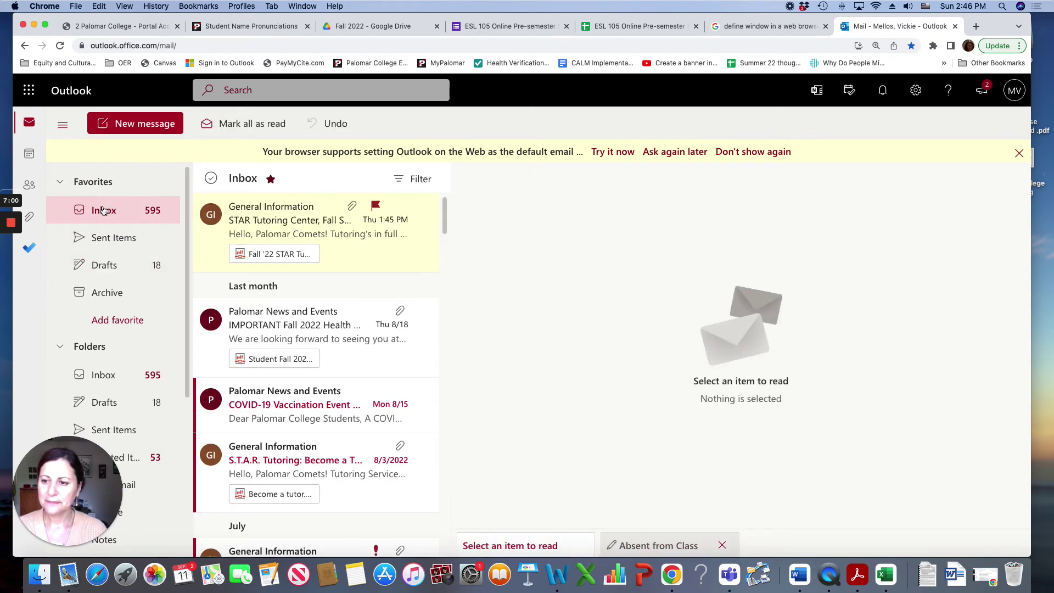
left_click(101, 269)
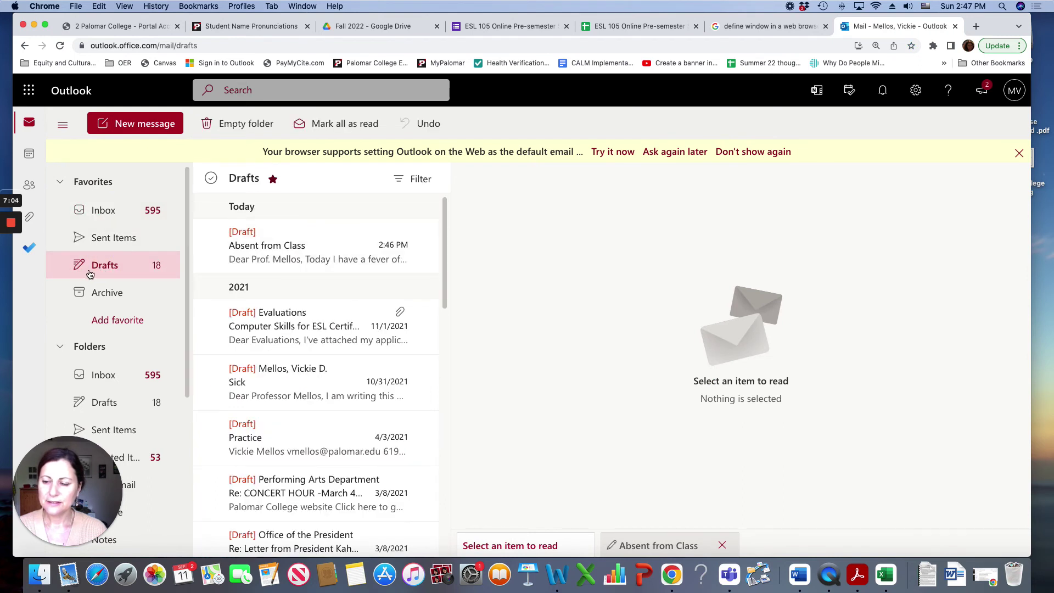
left_click(299, 261)
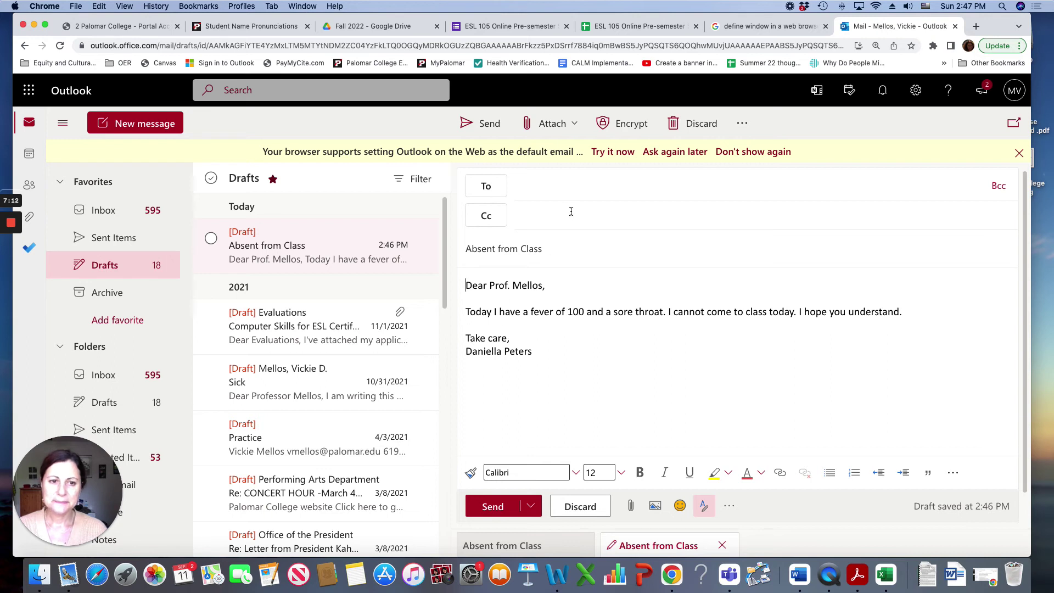
Step: Enter the professor's college e-mail address as the recipient of the Absent from Class draft
left_click(546, 188)
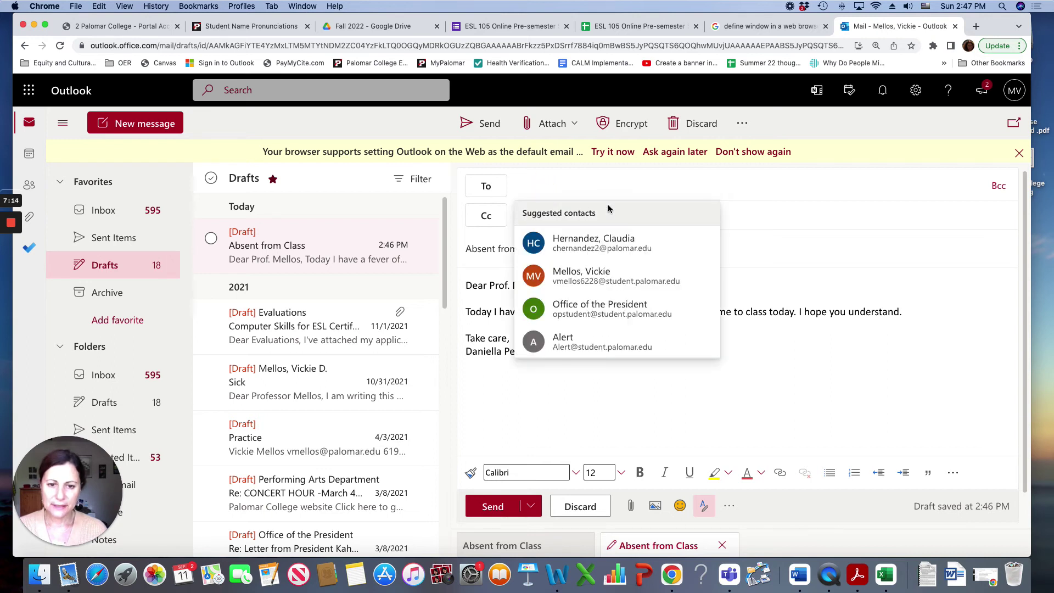
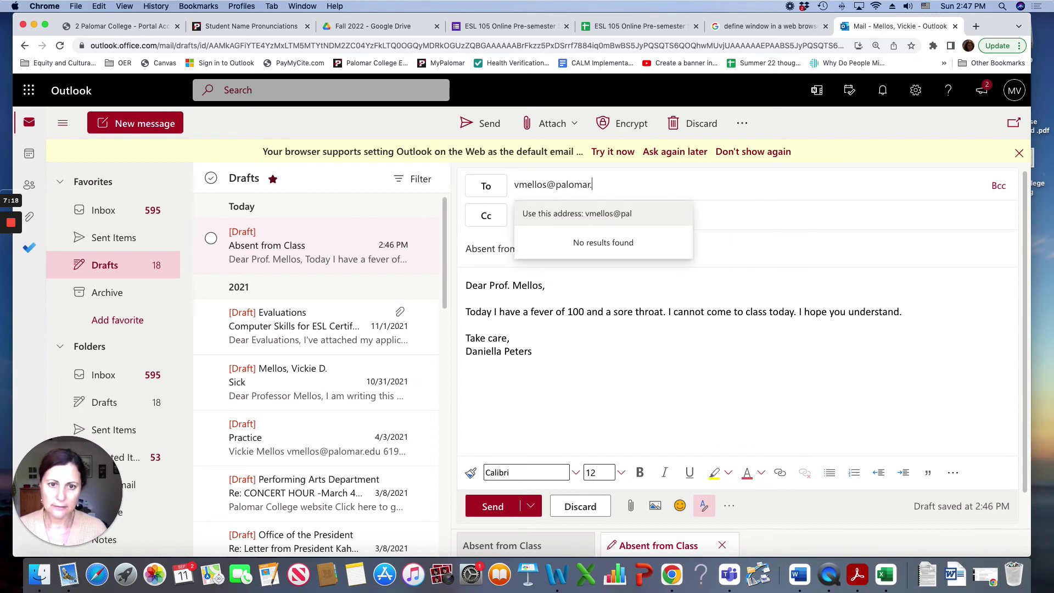
left_click(535, 322)
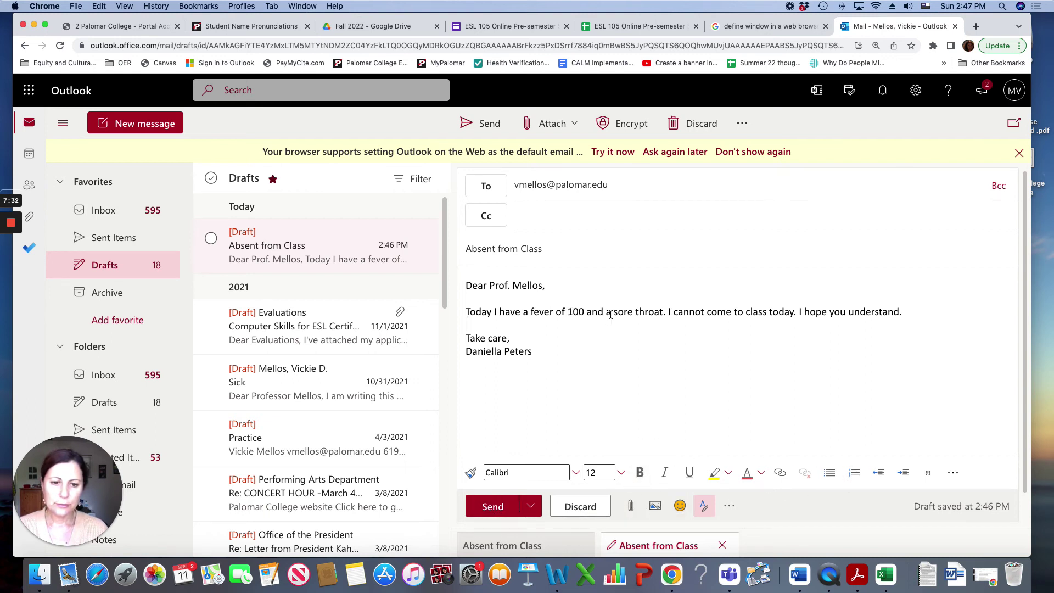
Step: Bold and yellow-highlight 'a sore throat' and 'a fever of 100', then send the email
left_click_drag(606, 313, 664, 313)
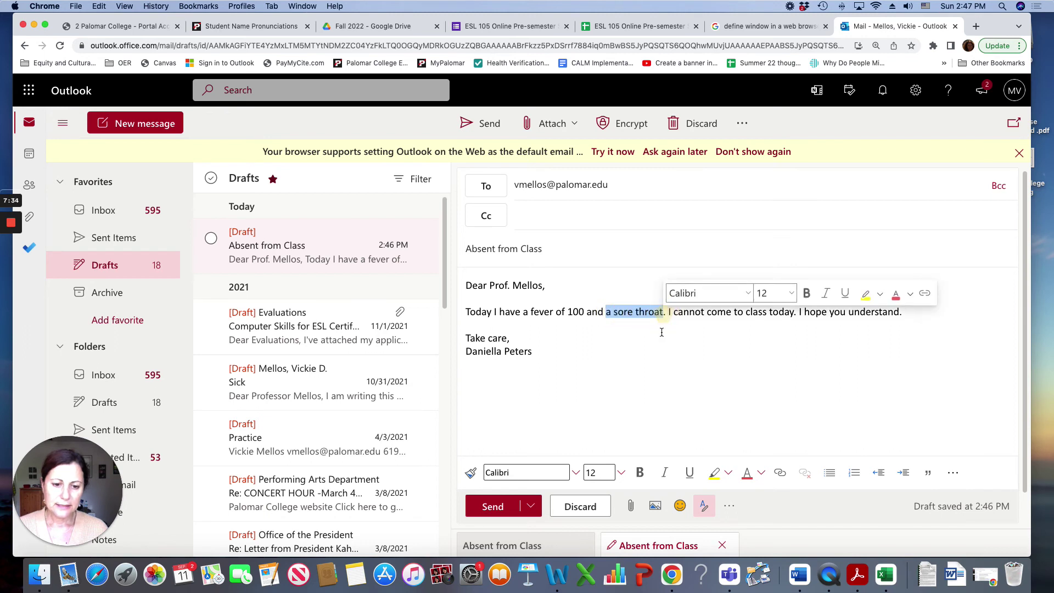
left_click(642, 472)
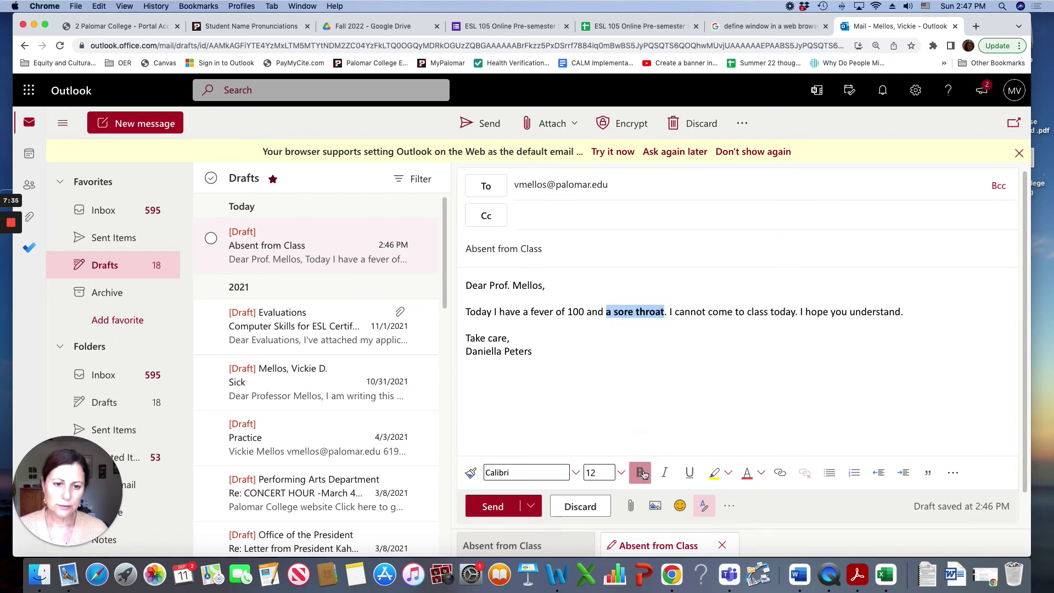
left_click(717, 476)
left_click_drag(523, 313, 585, 313)
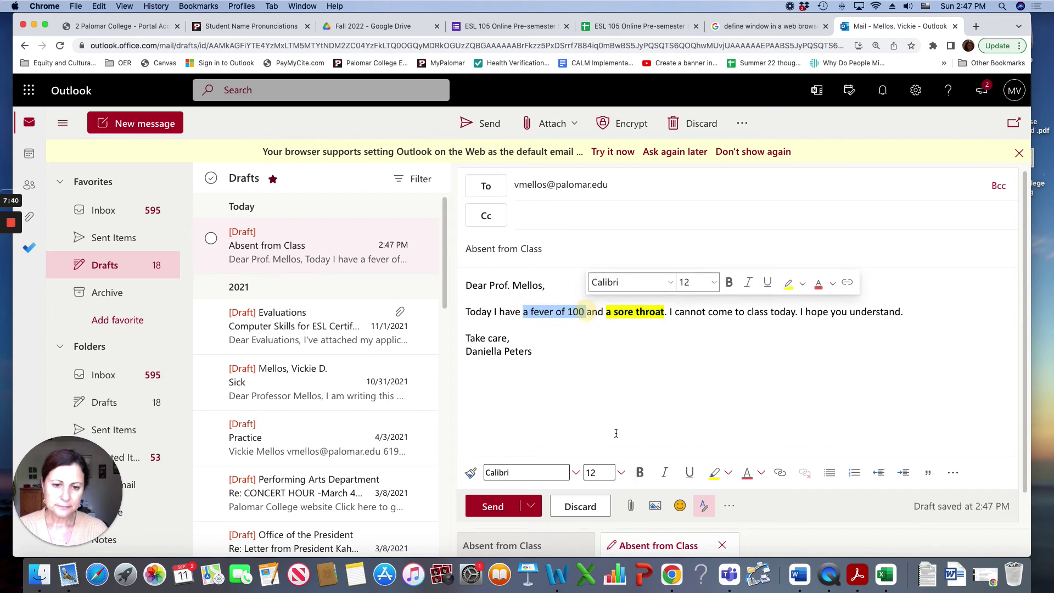
left_click(640, 472)
left_click(717, 476)
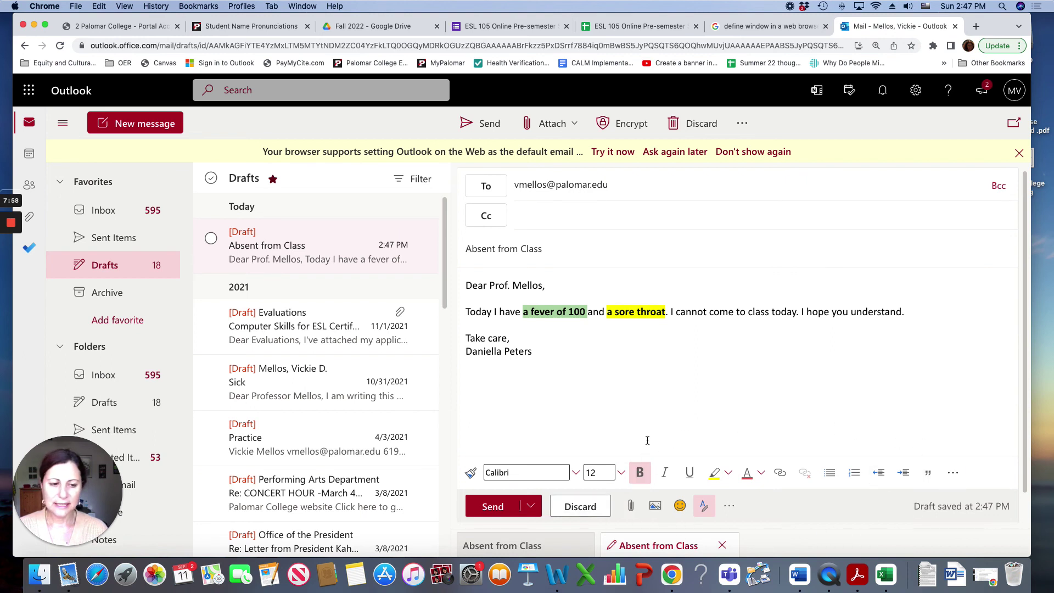
left_click(532, 373)
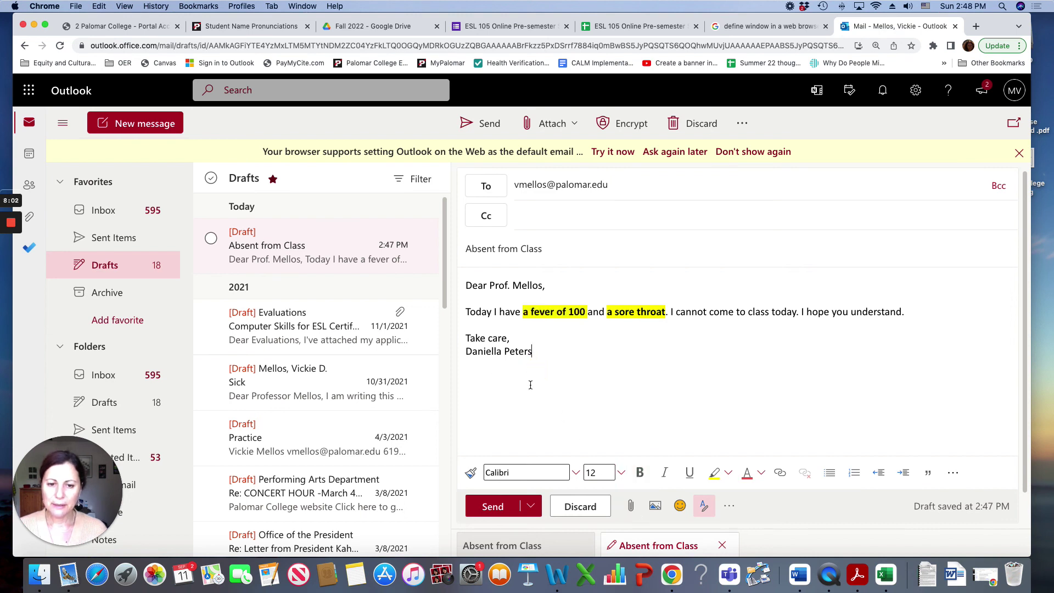
left_click(490, 507)
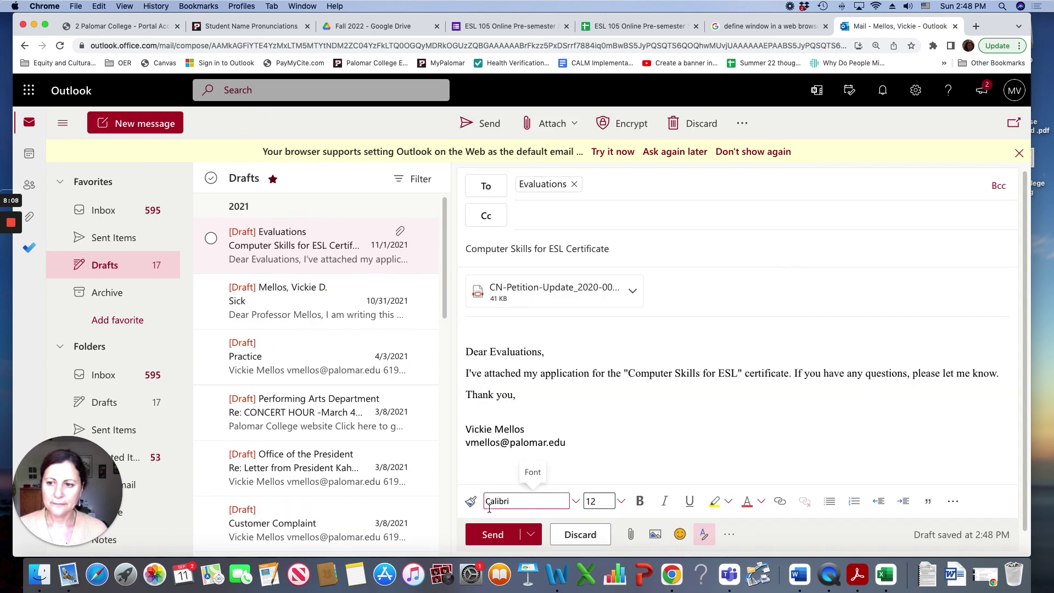
Step: View the sent 'Absent from Class' email in Sent Items
left_click(112, 239)
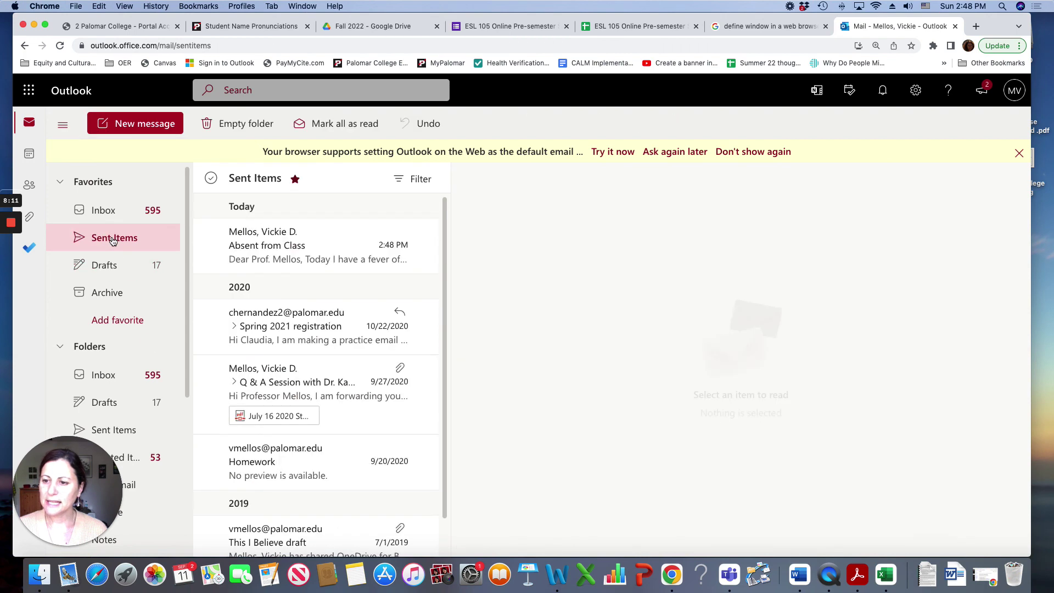
left_click(291, 258)
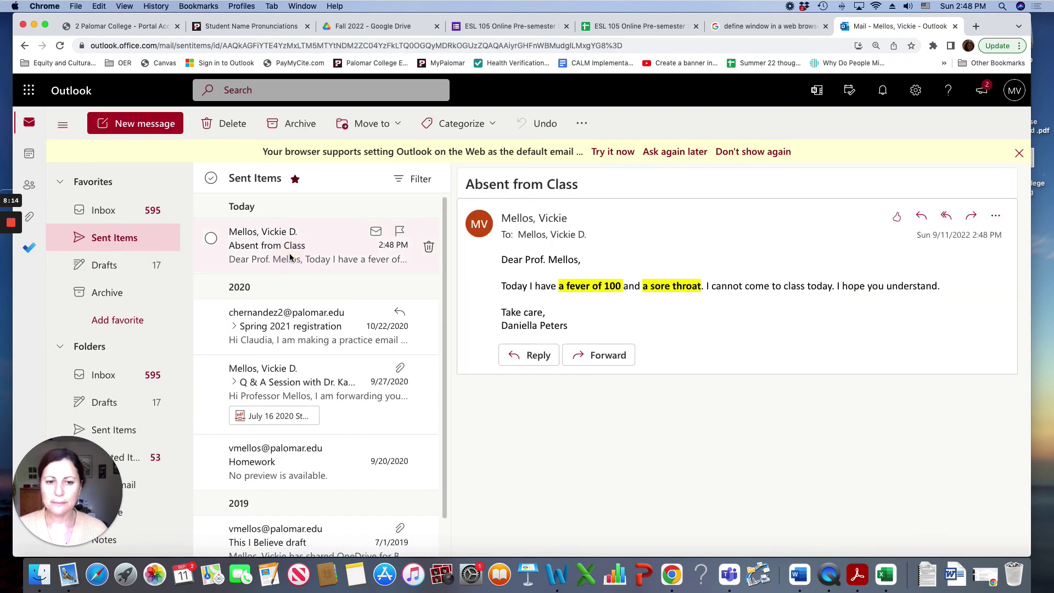